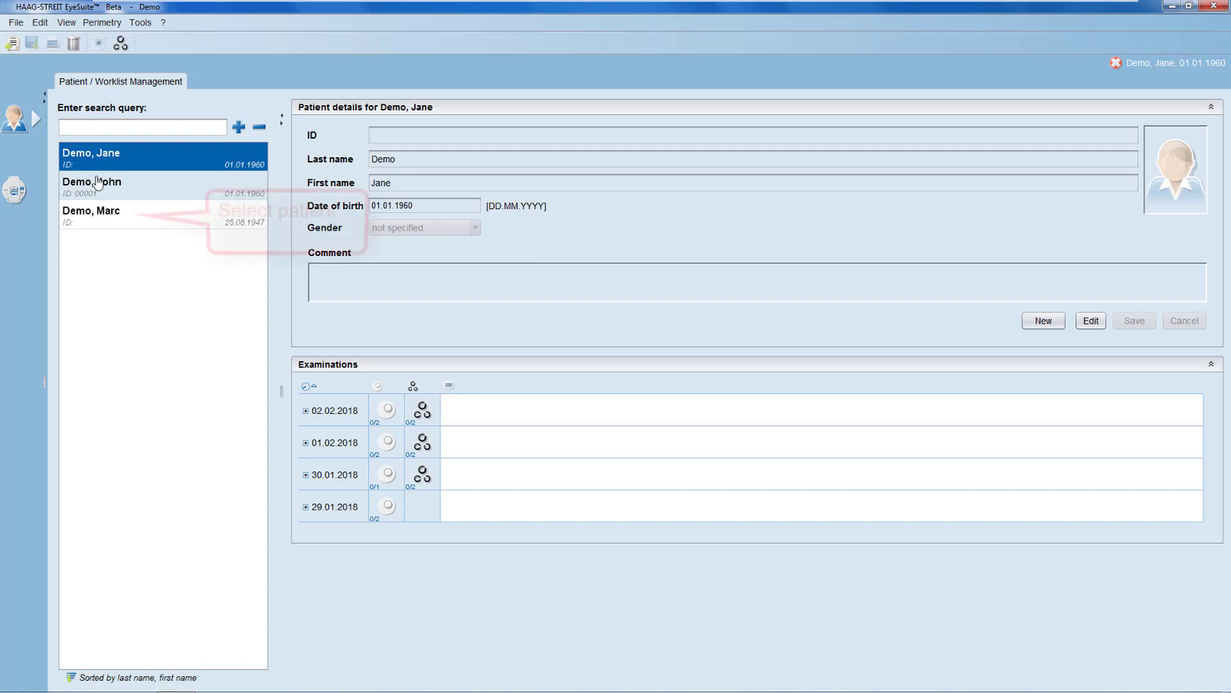
Select the third patient to list their five exams from 18.12.2009 to 04.09.2012.
left_click(99, 218)
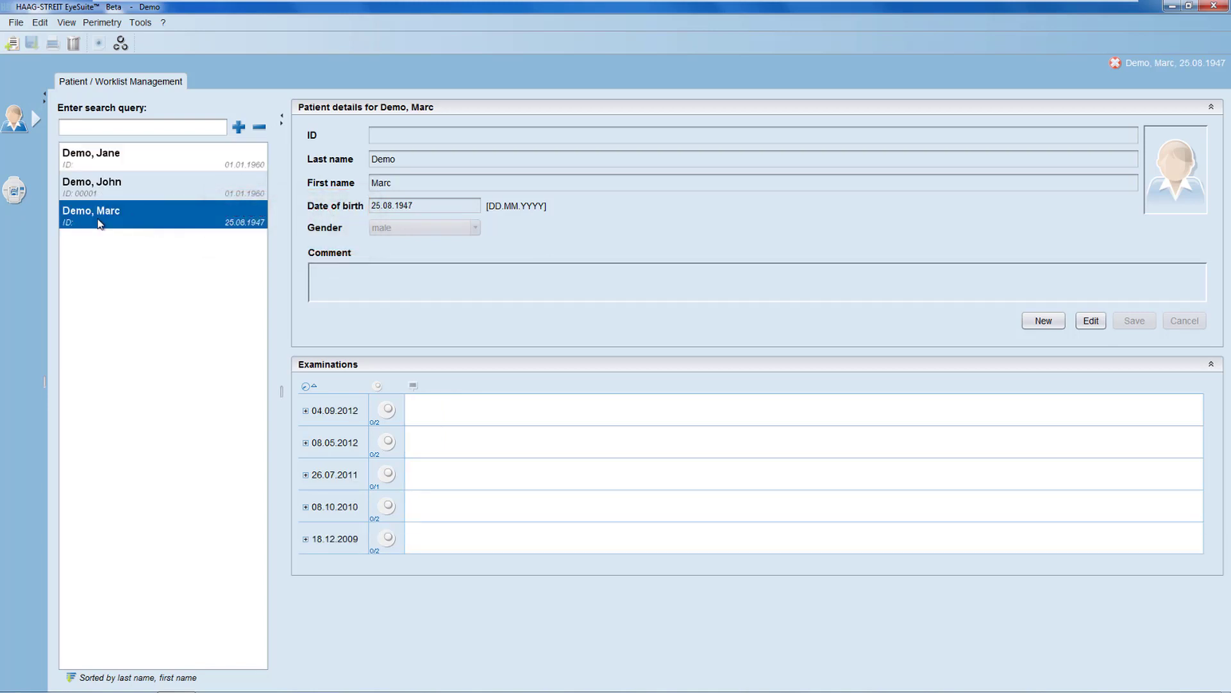
Open the patient's examinations and step back through 08.05.2012 and 08.10.2010 to 18.12.2009.
double_click(387, 417)
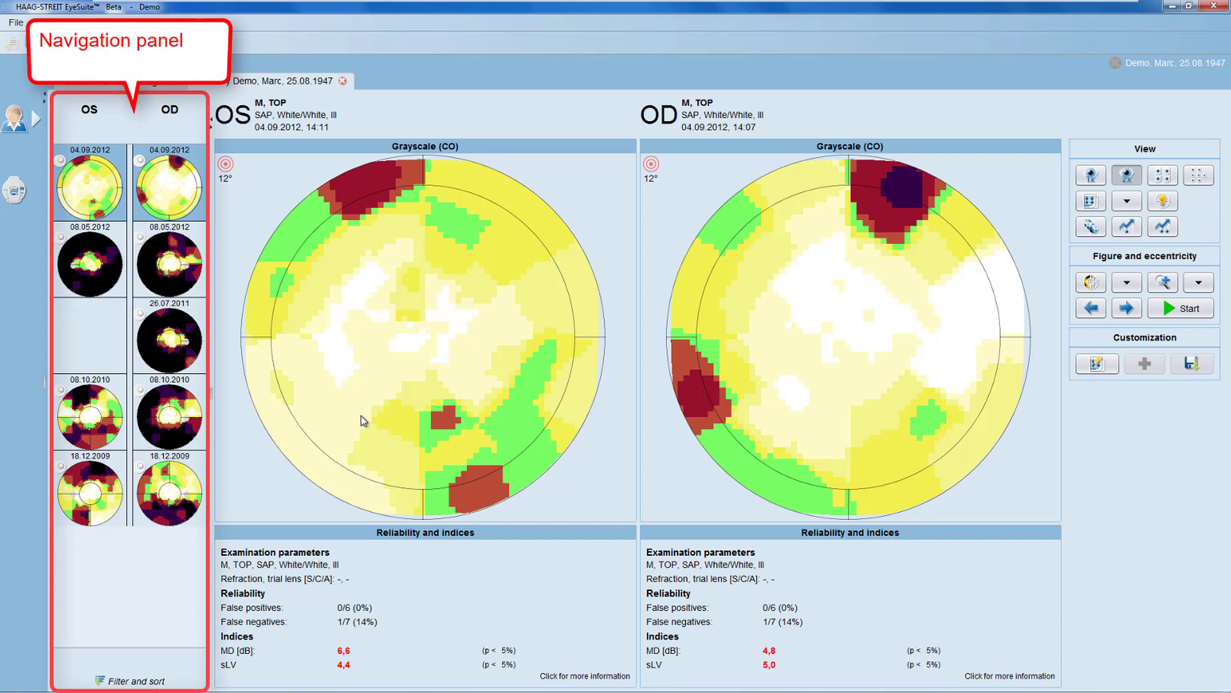
left_click(104, 272)
left_click(104, 392)
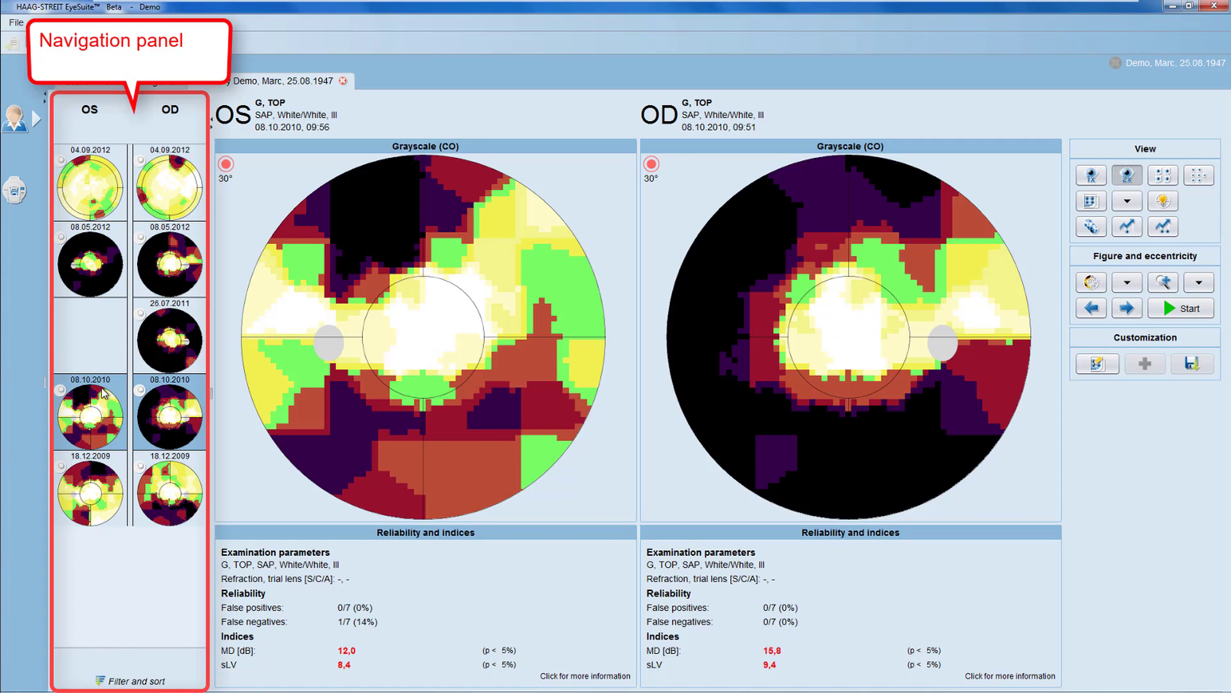
left_click(99, 507)
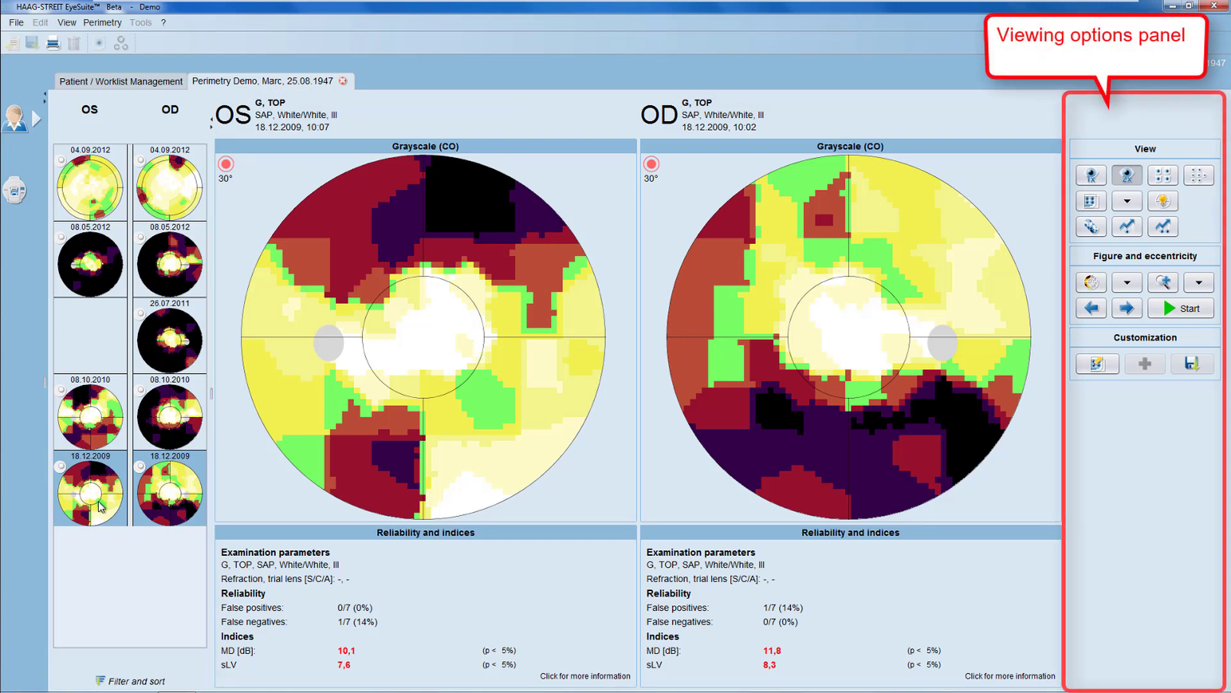
Cycle both field plots through Comparisons and Probabilities, then back to Grayscale.
left_click(1092, 282)
left_click(1092, 283)
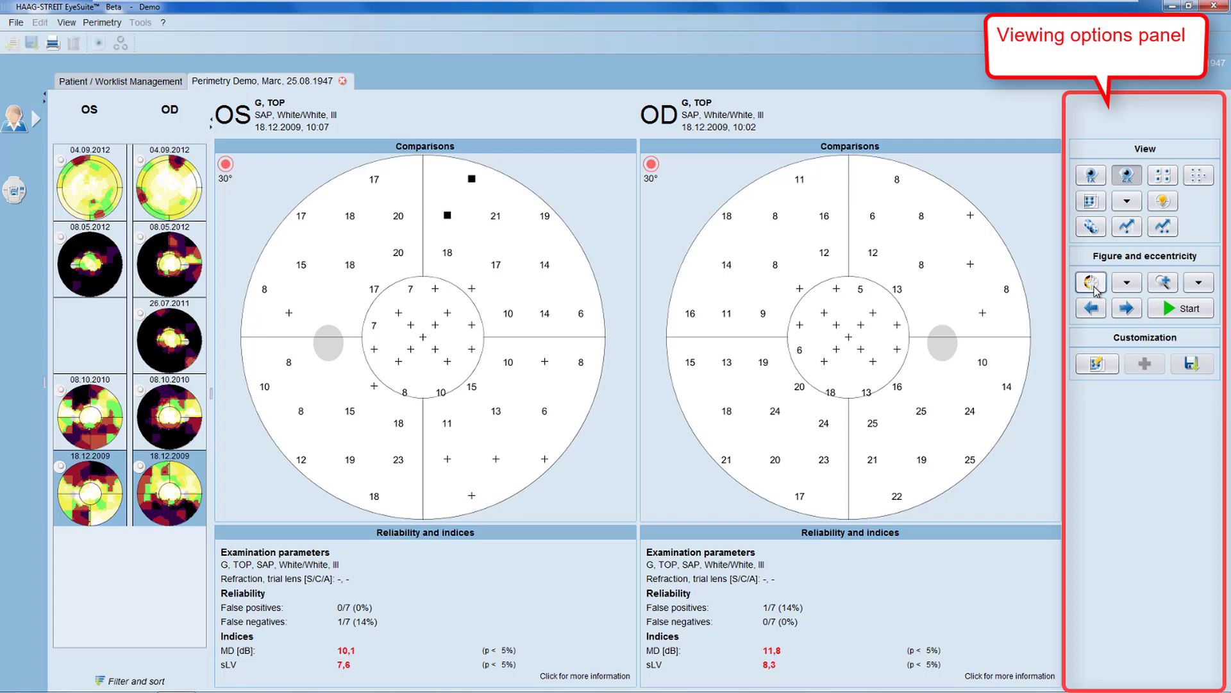
left_click(1092, 283)
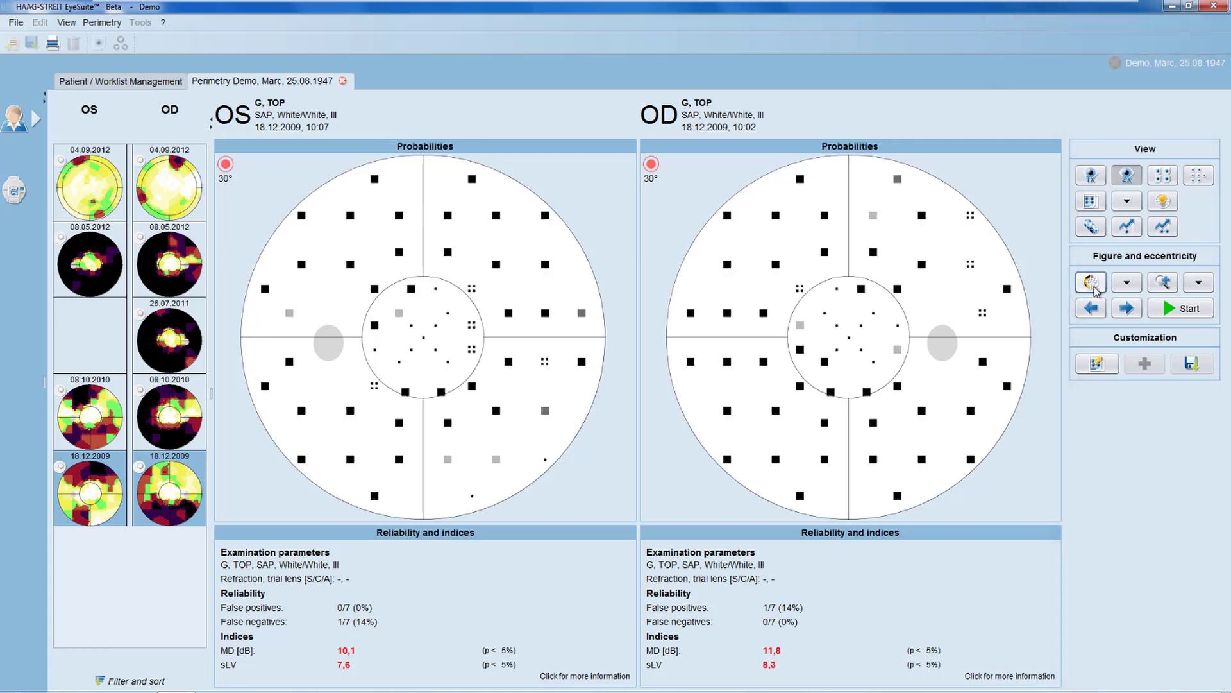
left_click(1093, 285)
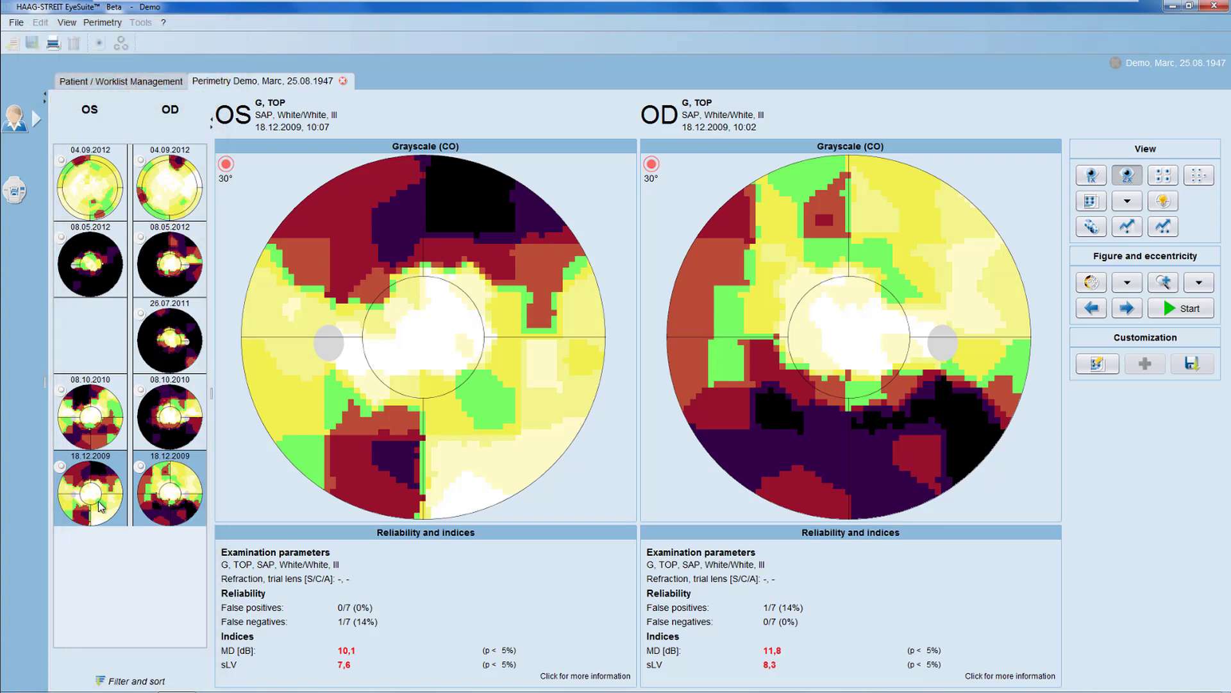
Browse the 08.10.2010 and 26.07.2011 exams, show both eyes' 08.05.2012 fields, and open Filter and sort.
left_click(112, 436)
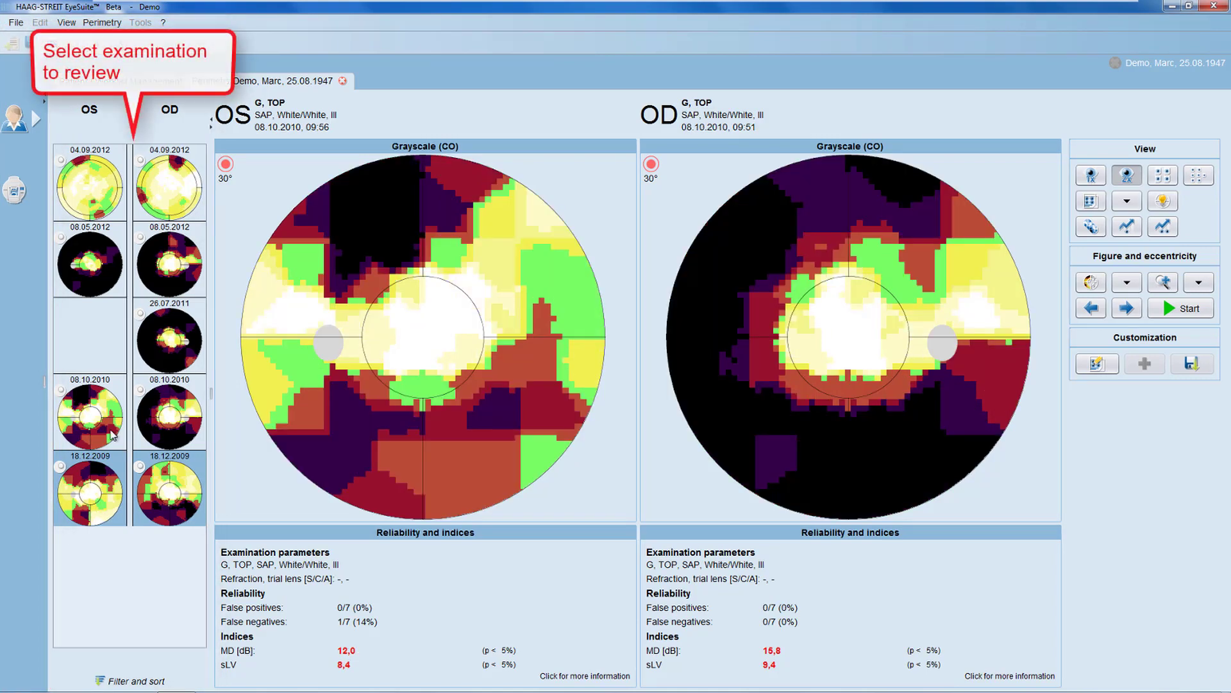
left_click(186, 356)
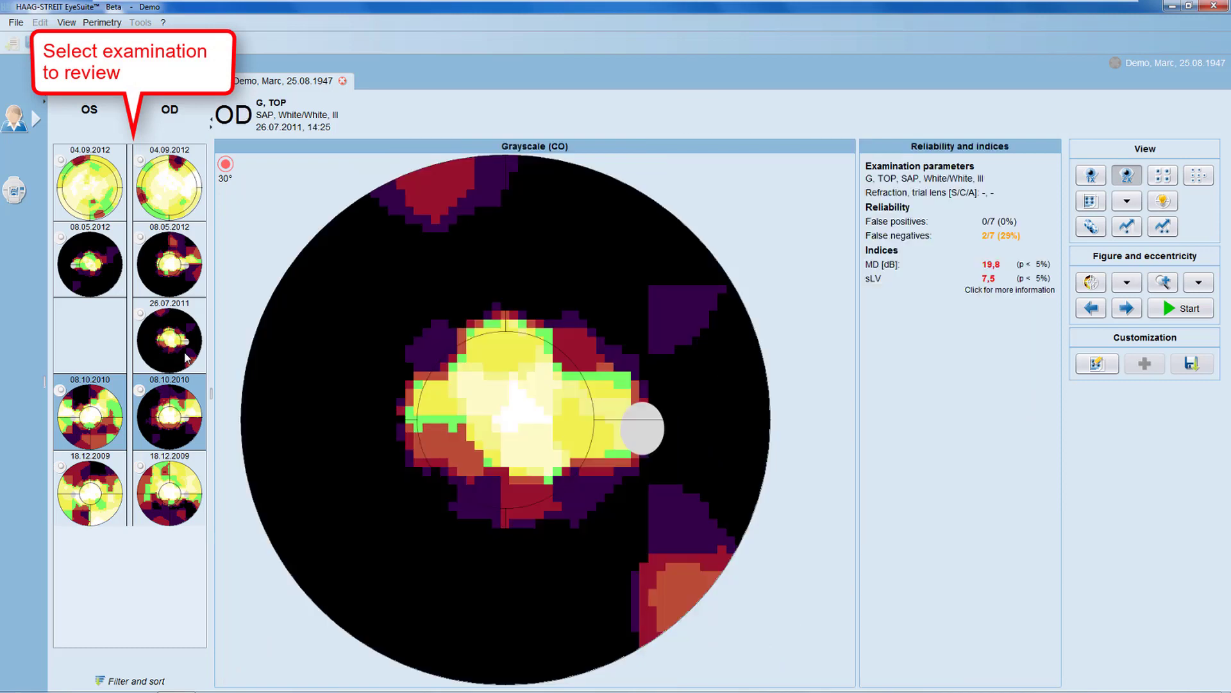
left_click(104, 264)
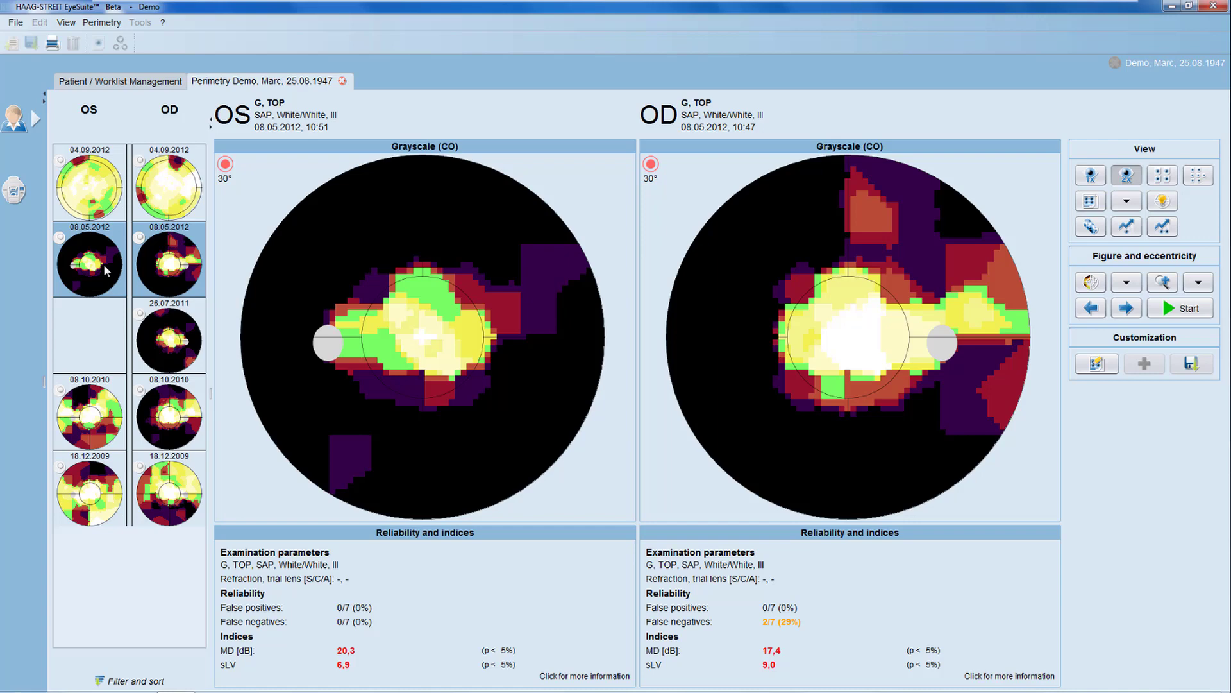
left_click(117, 681)
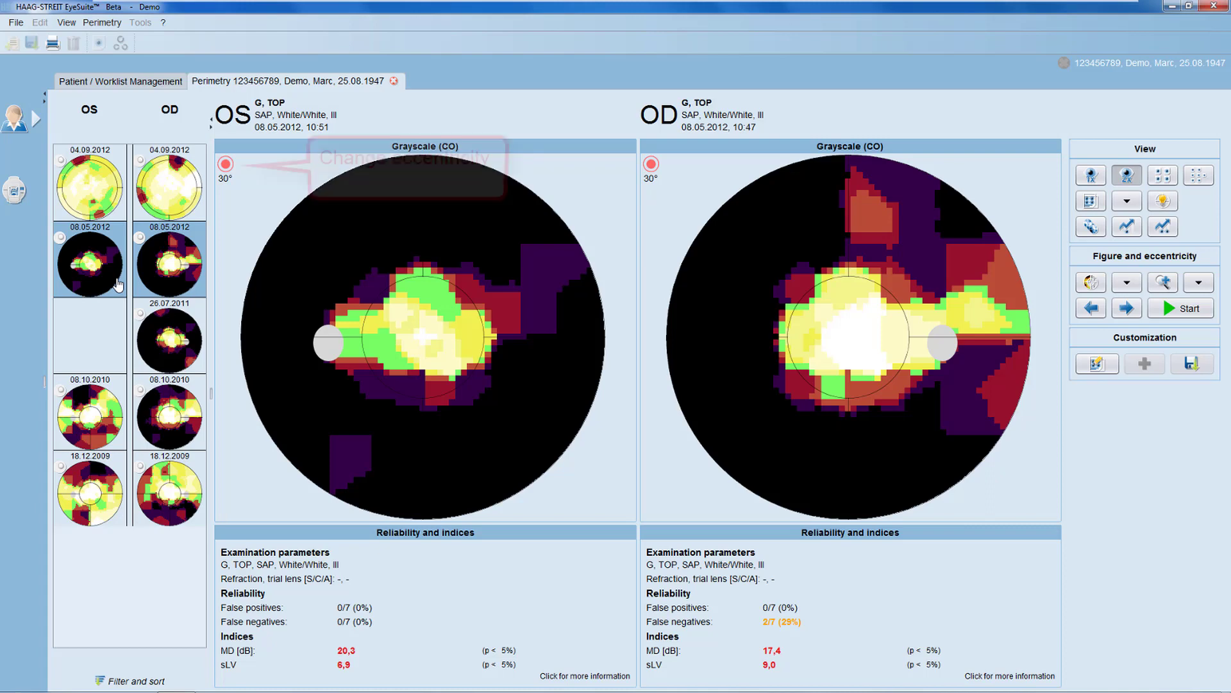
left_click(225, 165)
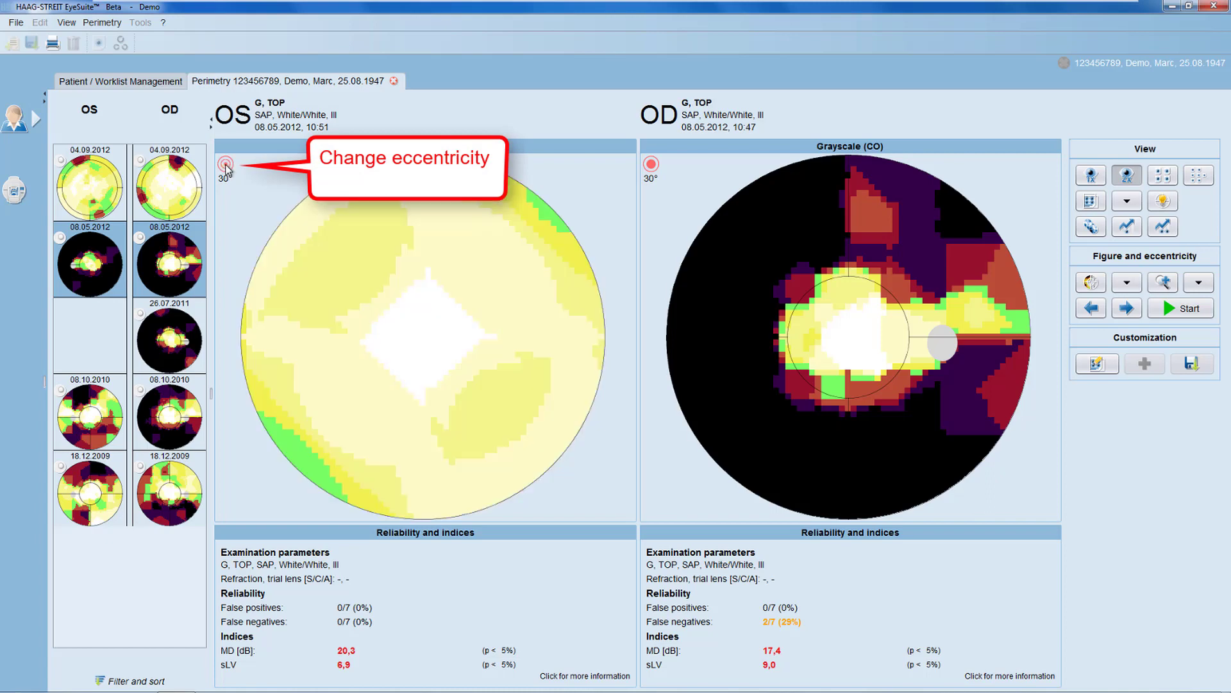
left_click(225, 164)
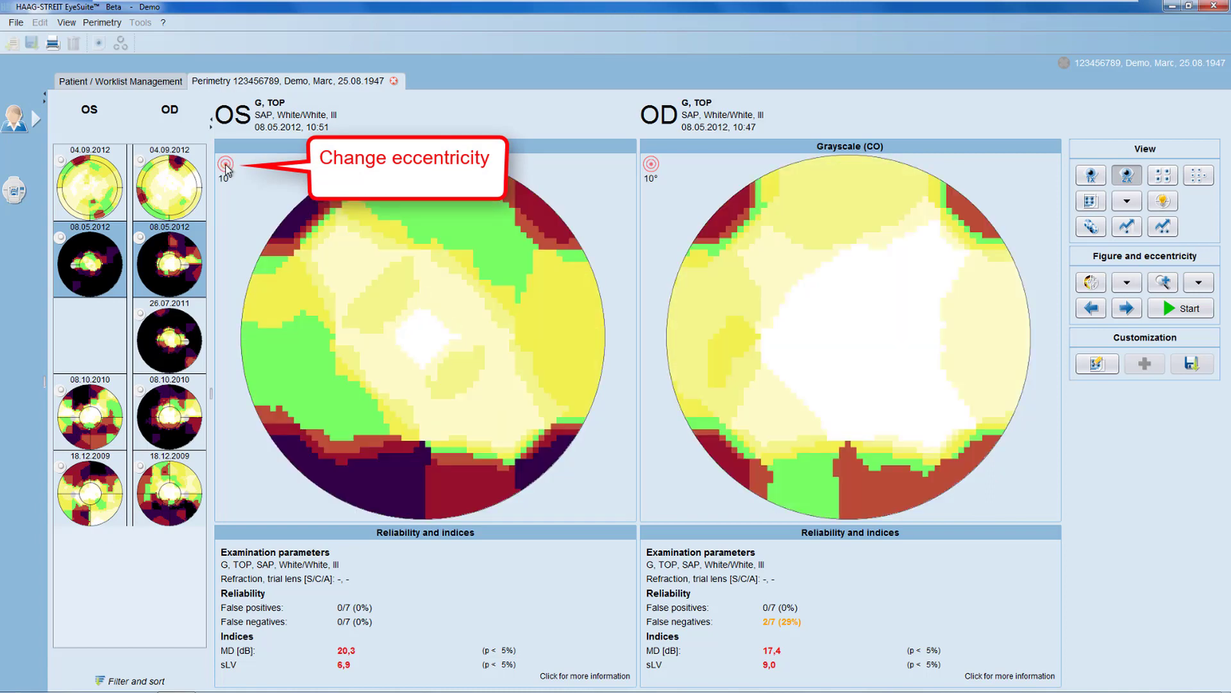
left_click(225, 164)
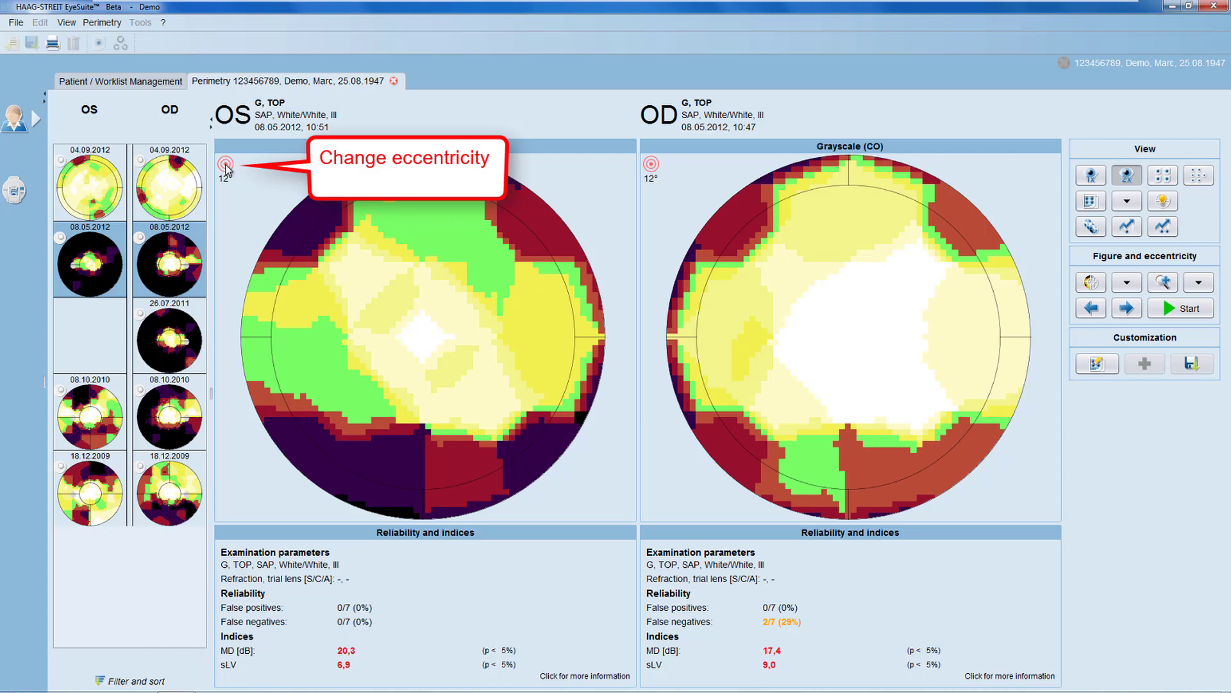
left_click(225, 164)
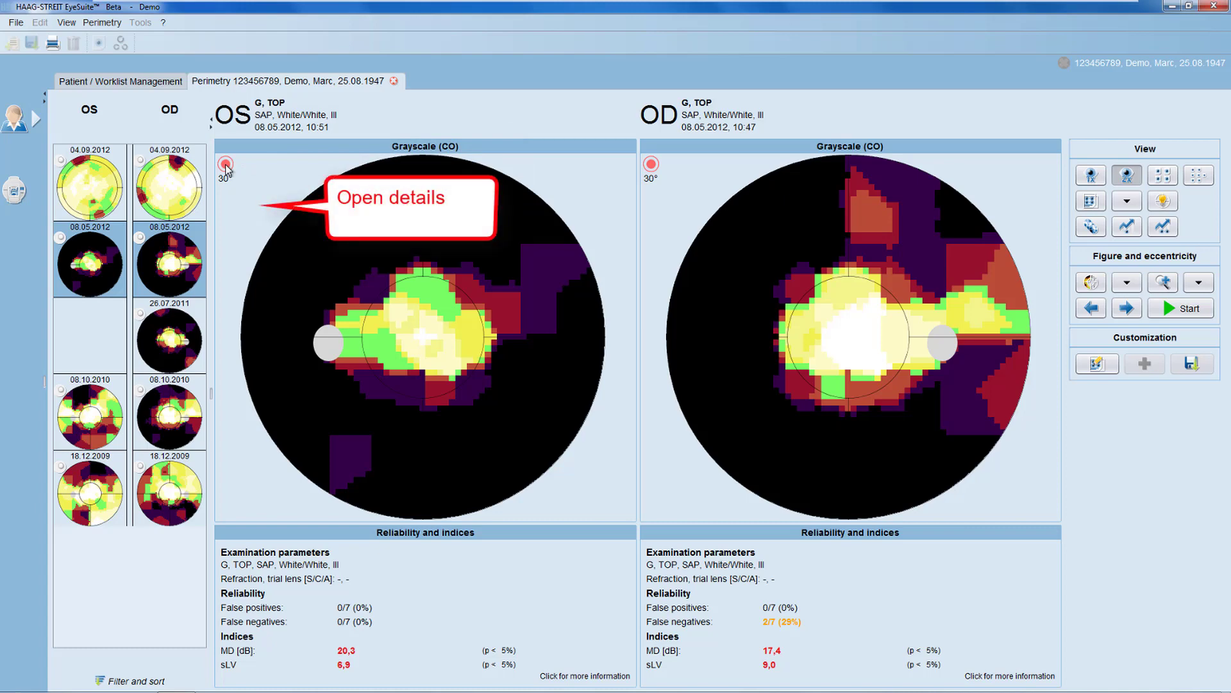
left_click(254, 206)
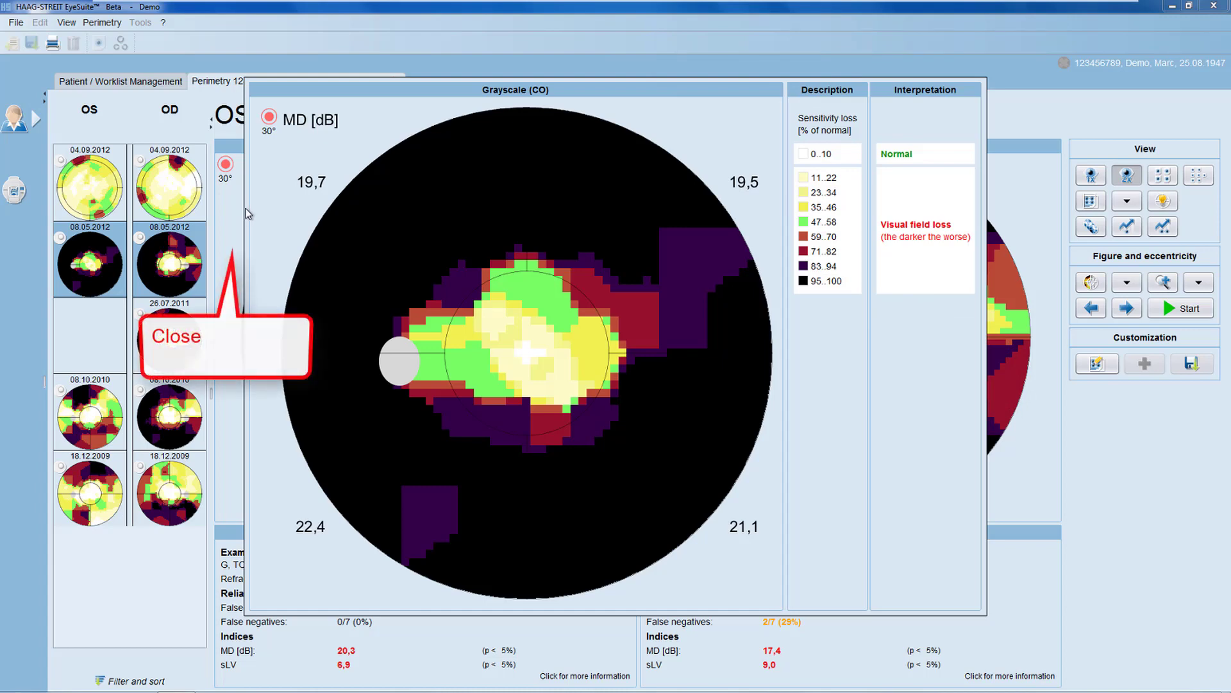
left_click(231, 227)
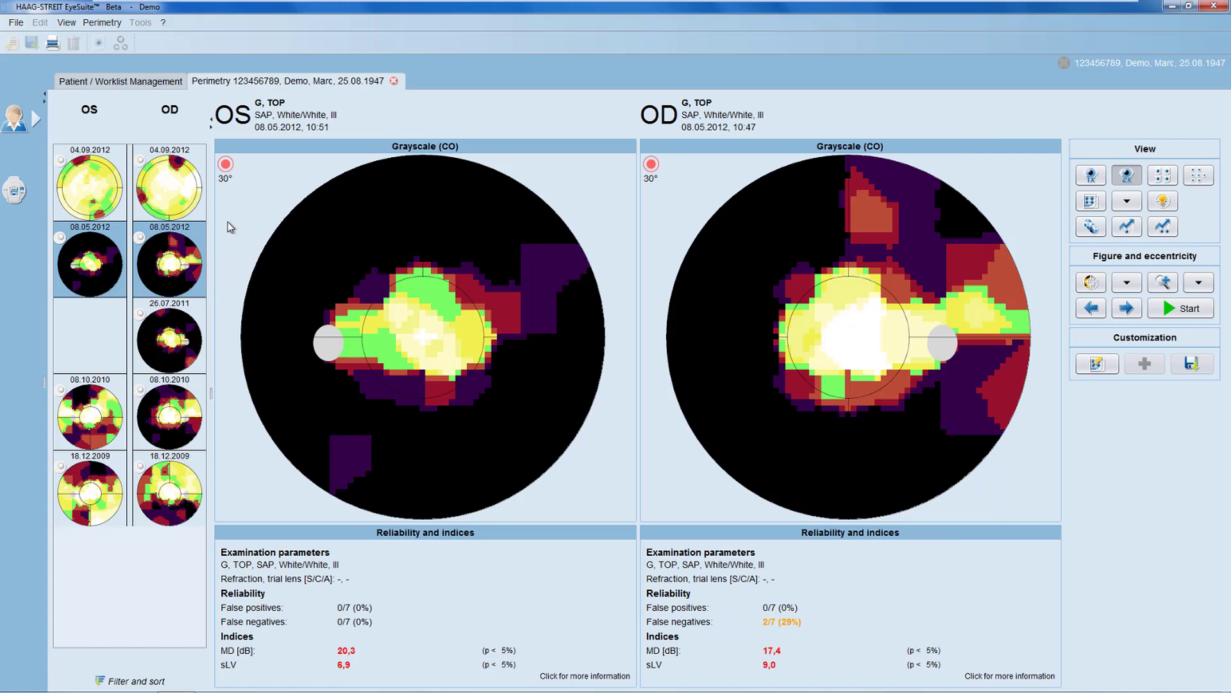
left_click(449, 593)
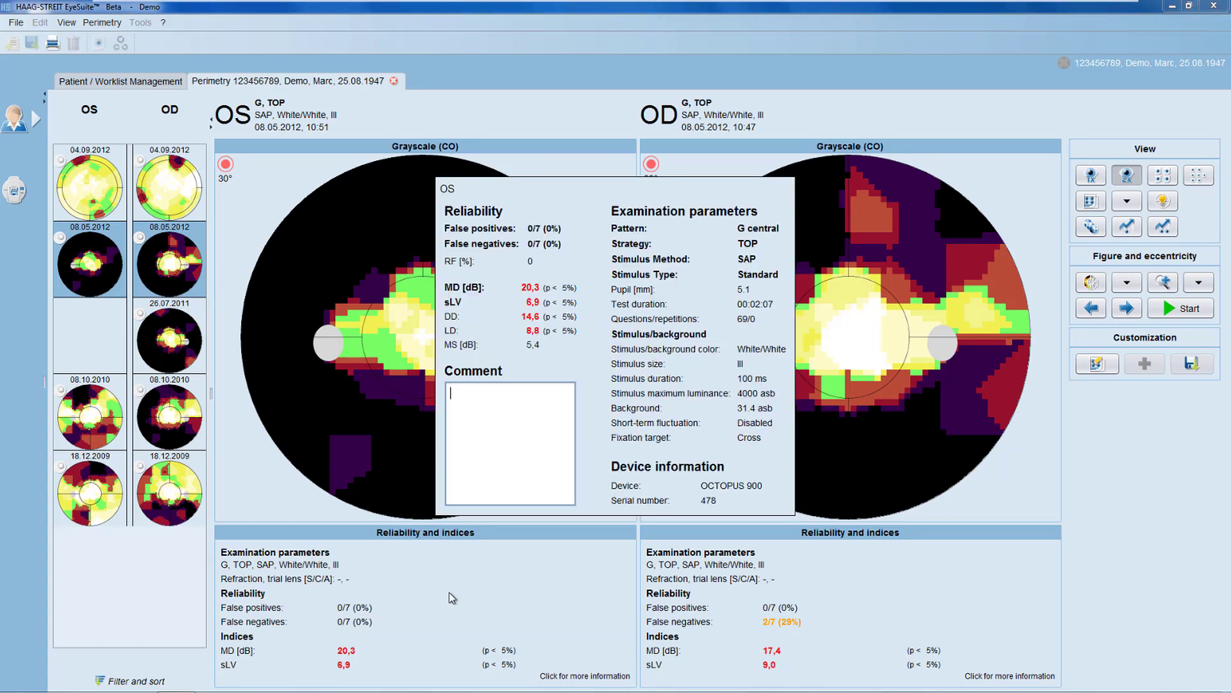
left_click(317, 518)
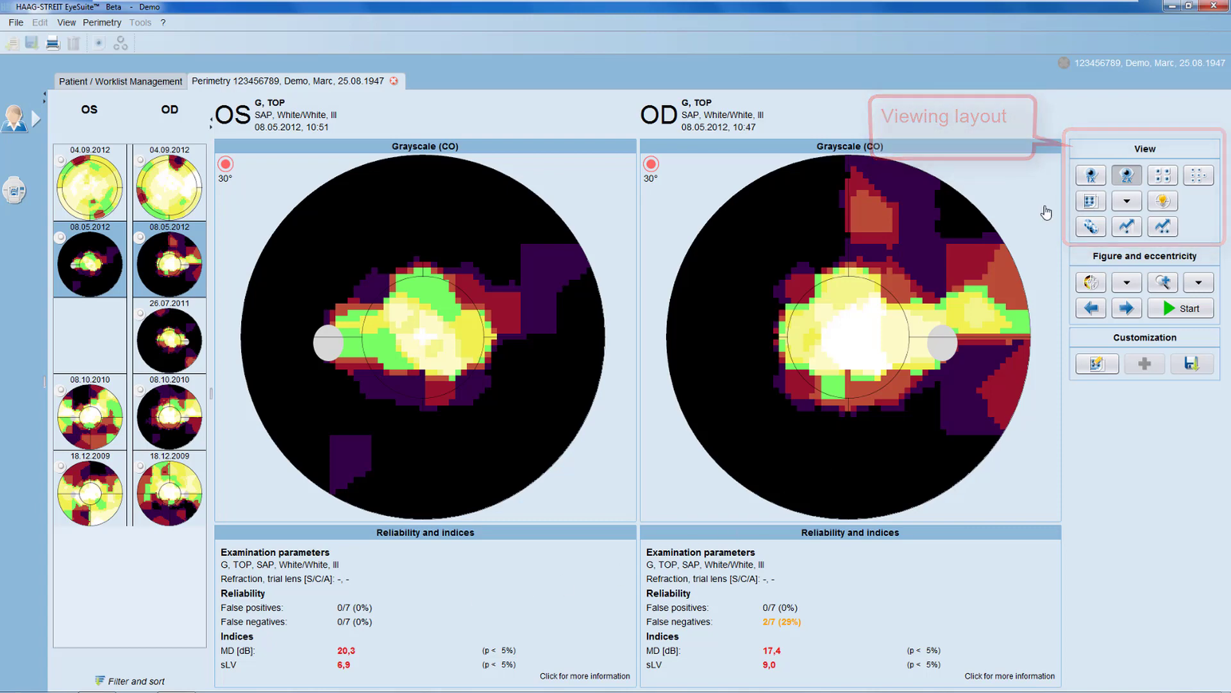
Try the single-eye, both-eyes, defect-curve and seven-panel layouts for the OD exam.
left_click(1088, 177)
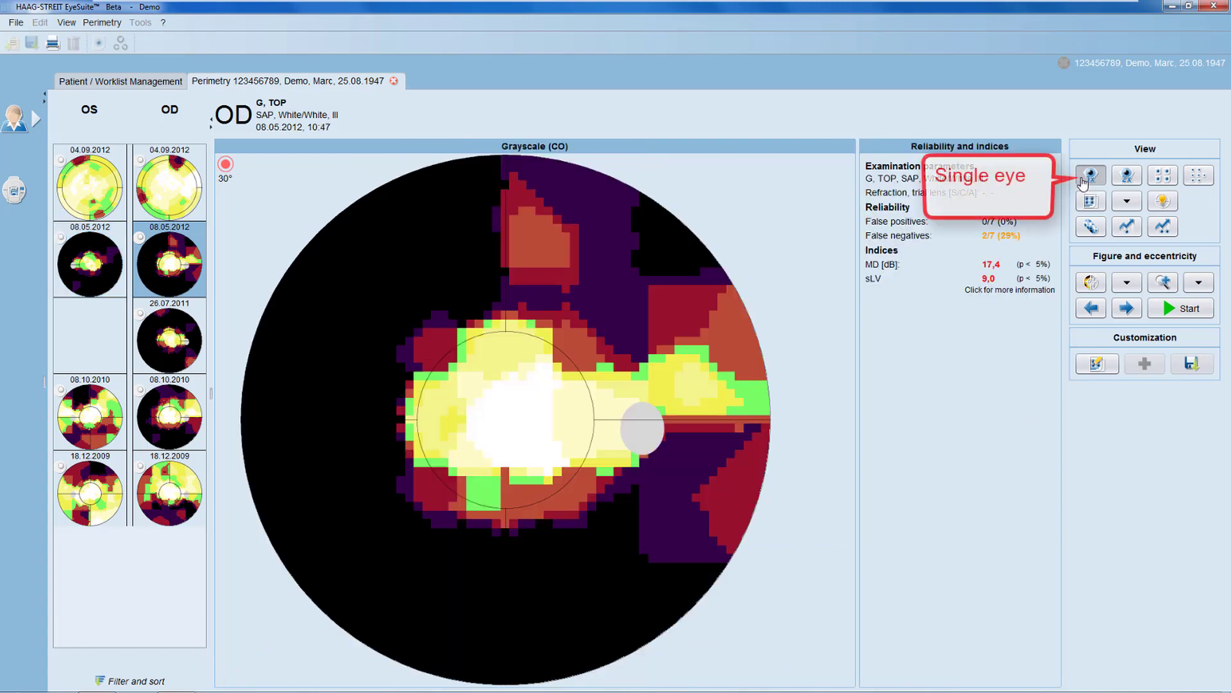
left_click(1128, 177)
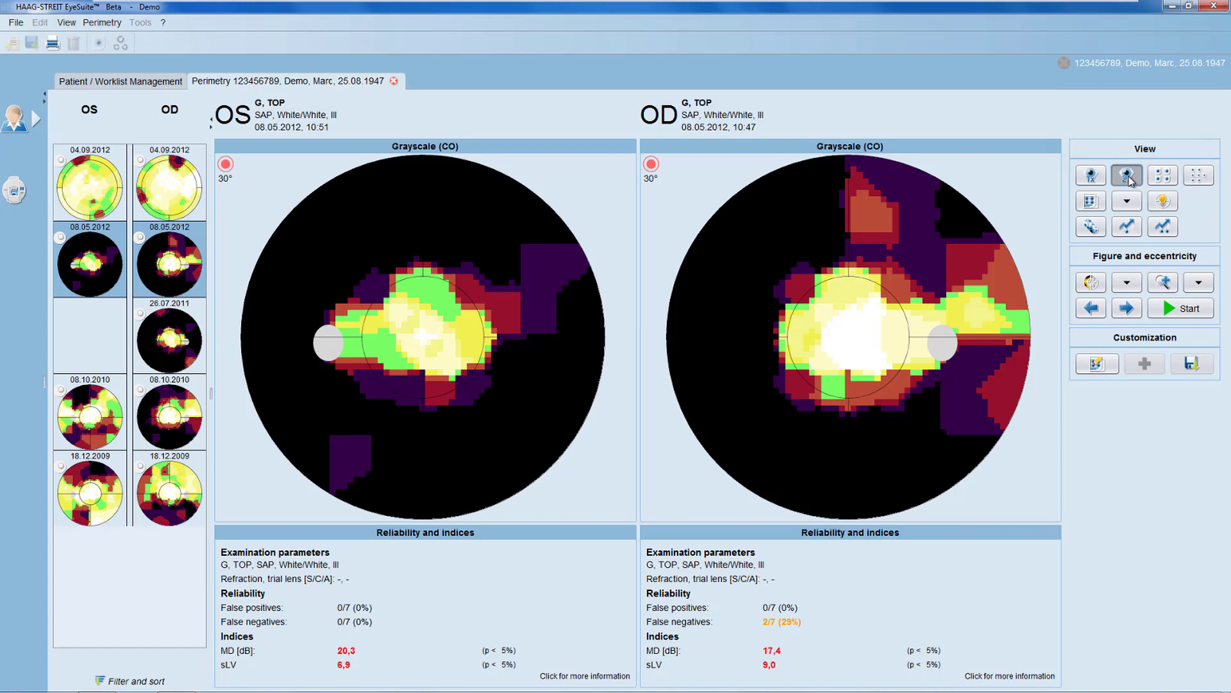
left_click(1162, 178)
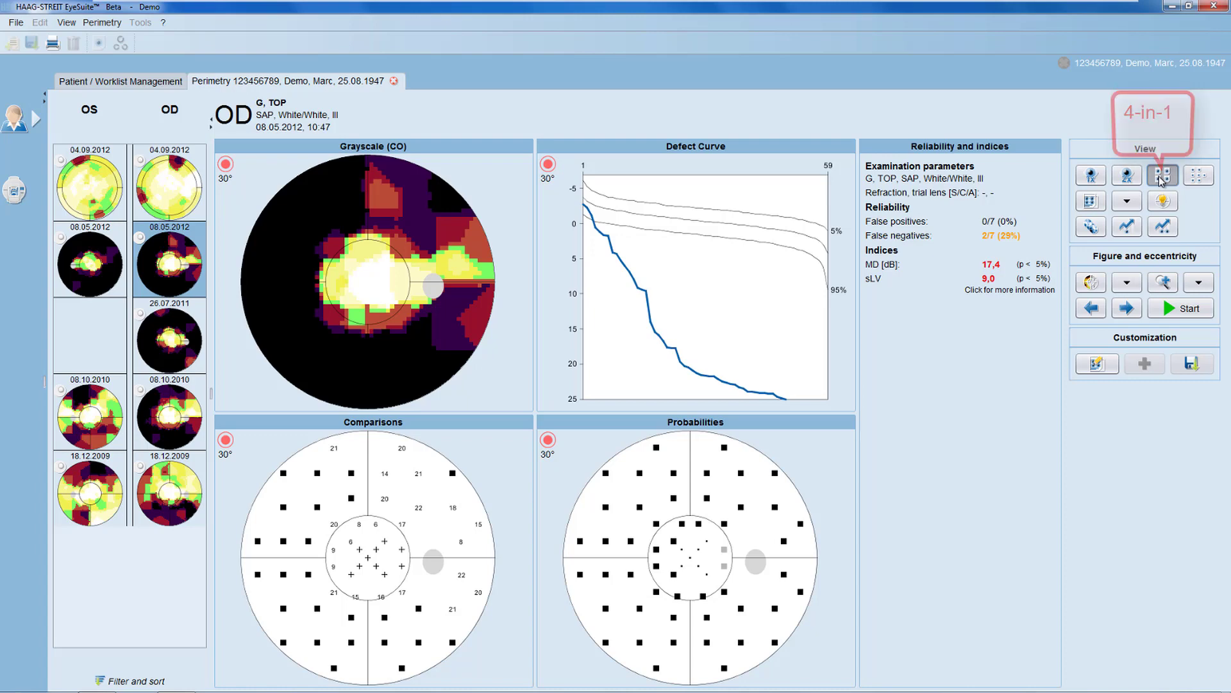
left_click(1197, 182)
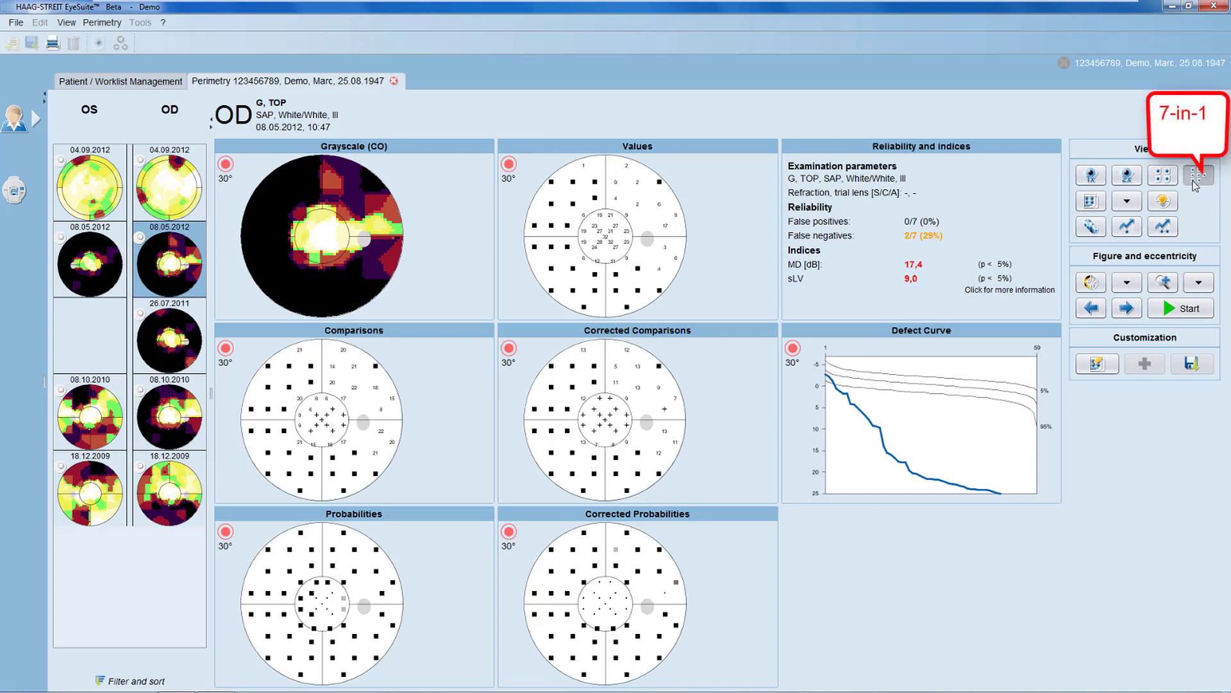
Apply the saved user-defined layout 'My general'.
left_click(1090, 202)
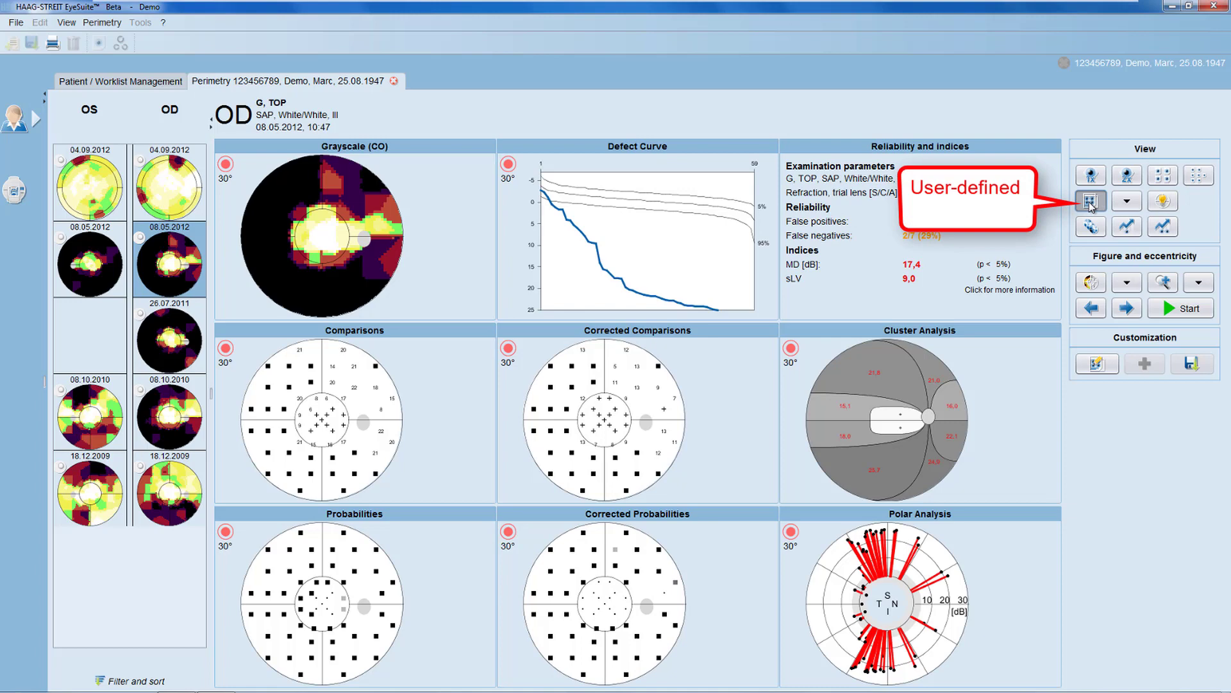
left_click(1128, 203)
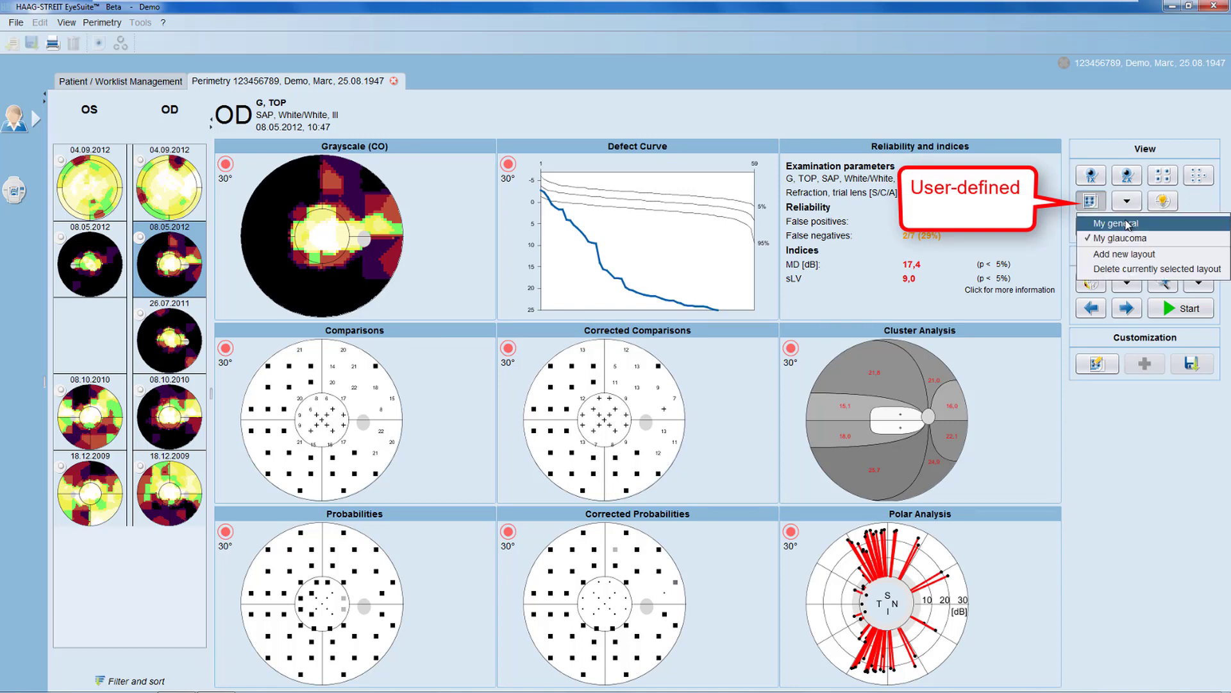
left_click(1128, 225)
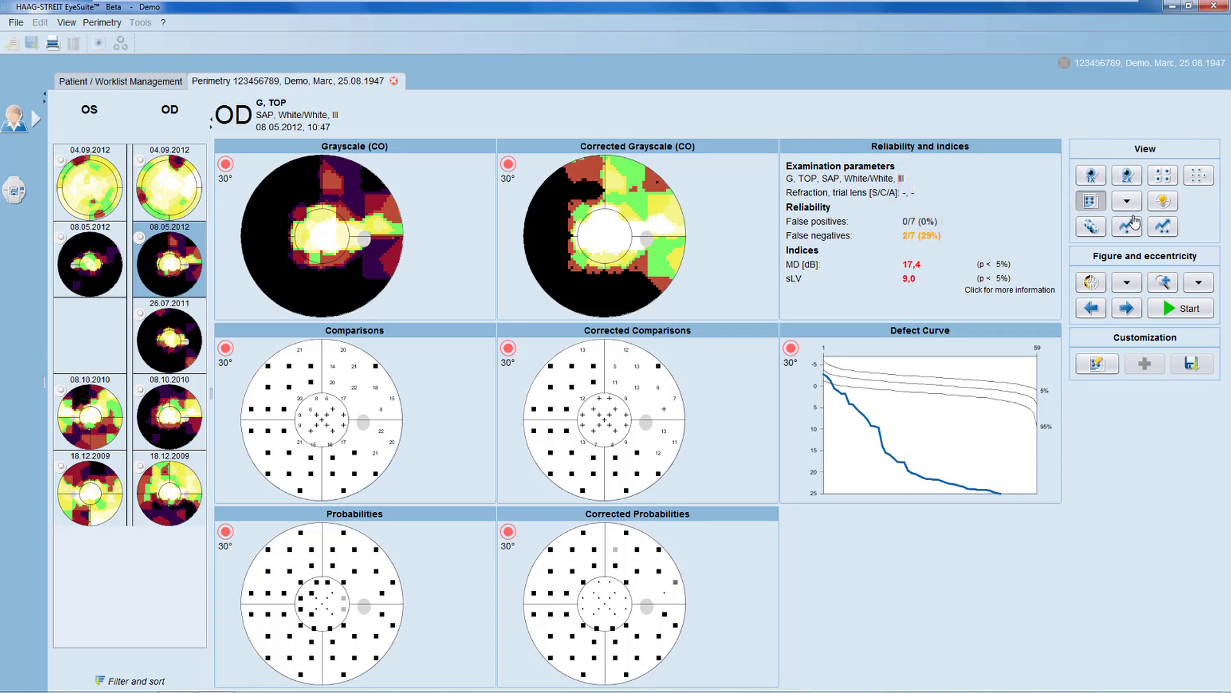
Start the Perimetry Interpretation Aid and read the False Positives info in the reliability step.
left_click(1164, 203)
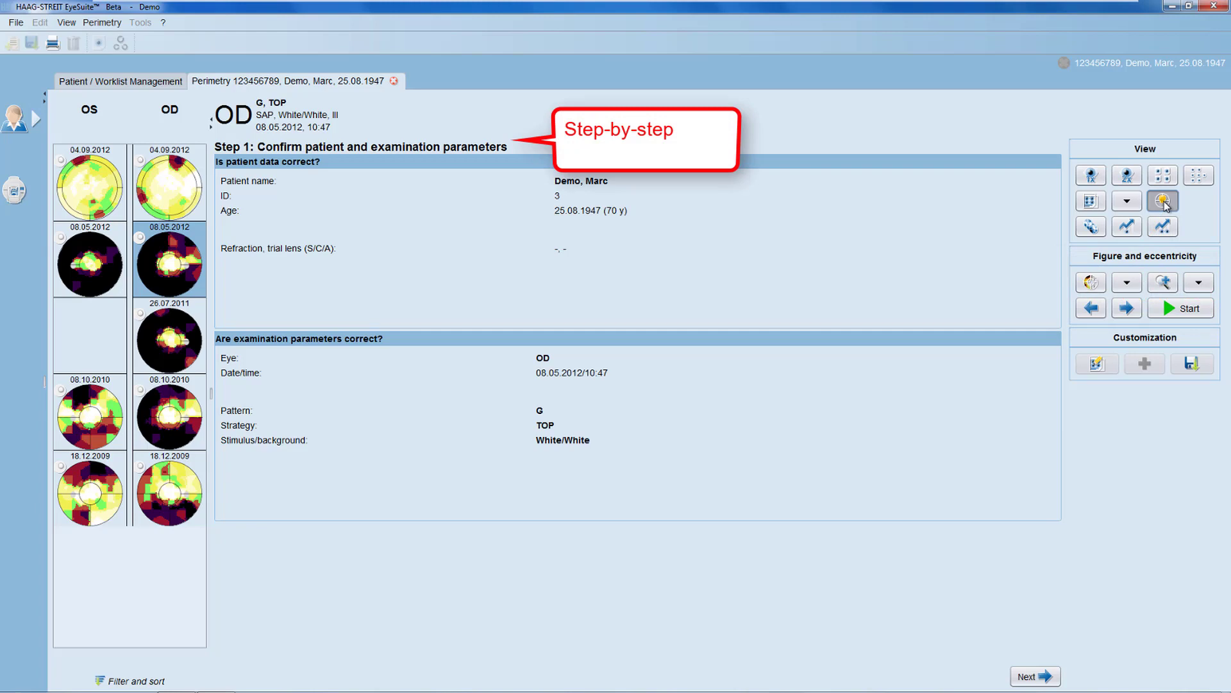
left_click(1046, 682)
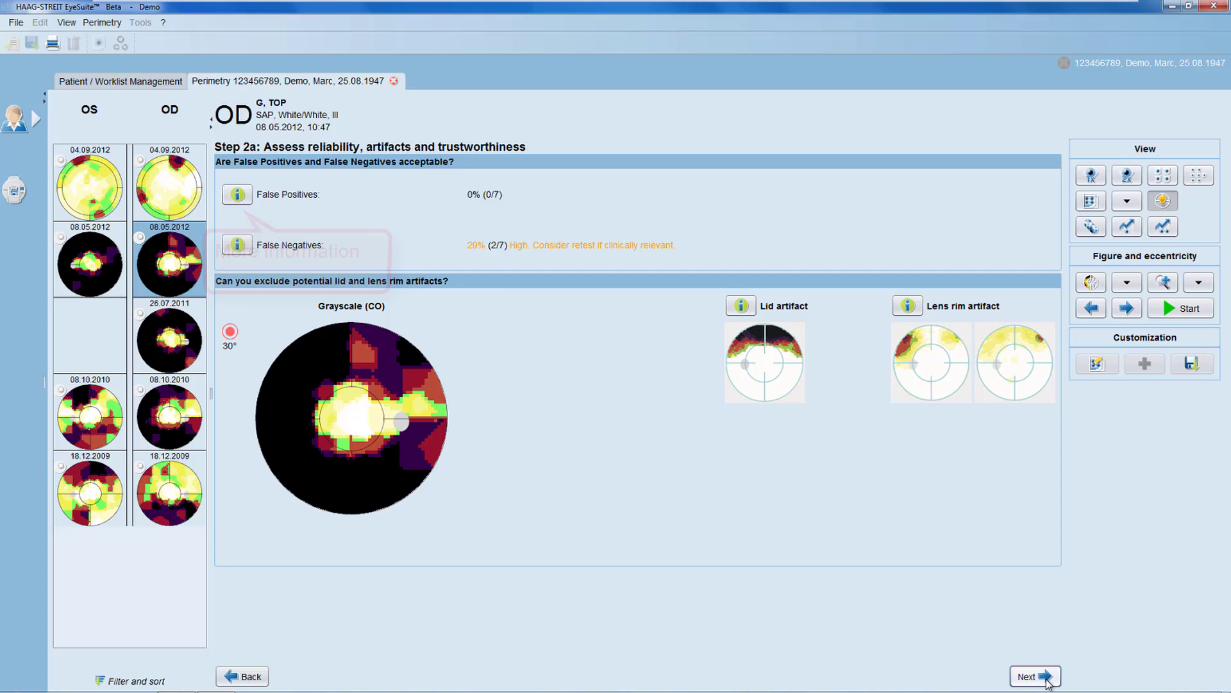
left_click(243, 200)
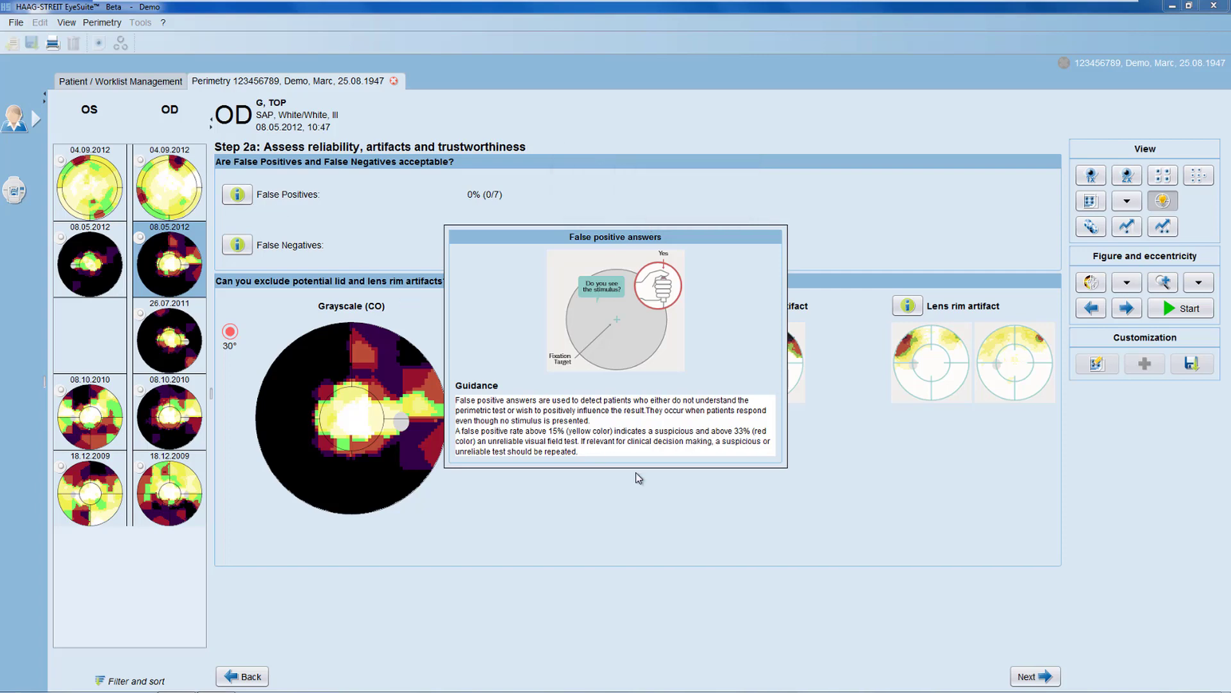
Advance through consistency and diffuse loss to Step 8, severity: MD 17.4 dB, sLV 9.0 dB.
left_click(1039, 678)
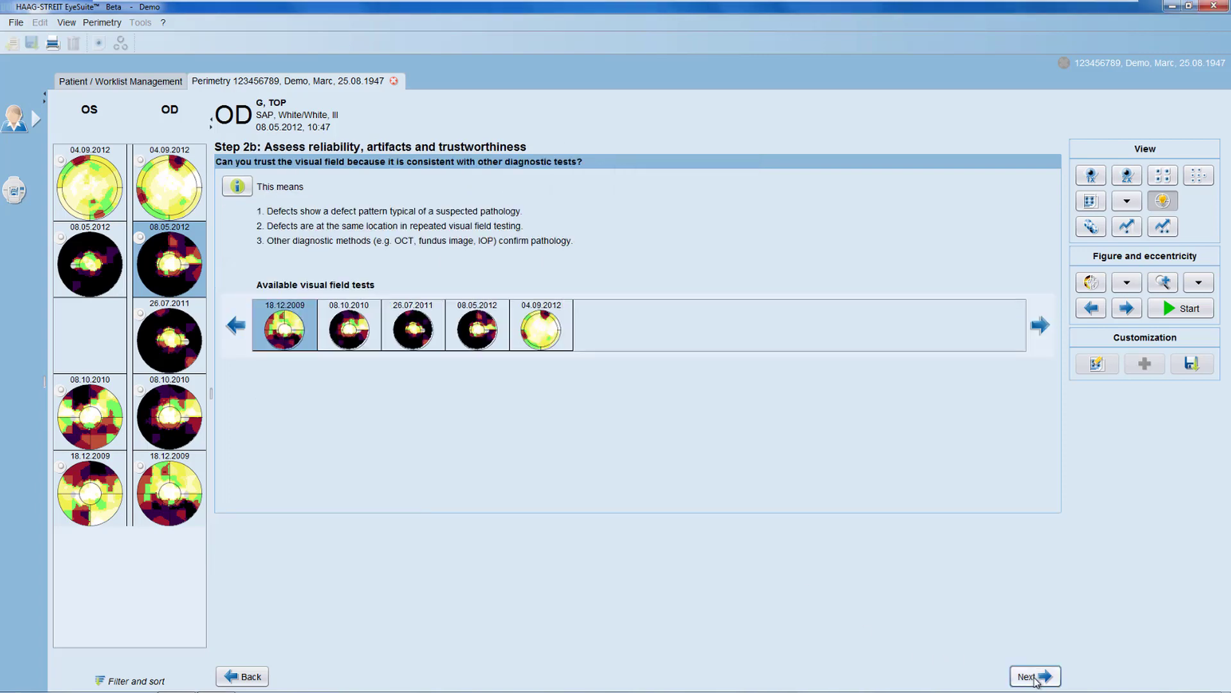
left_click(1035, 679)
left_click(1035, 679)
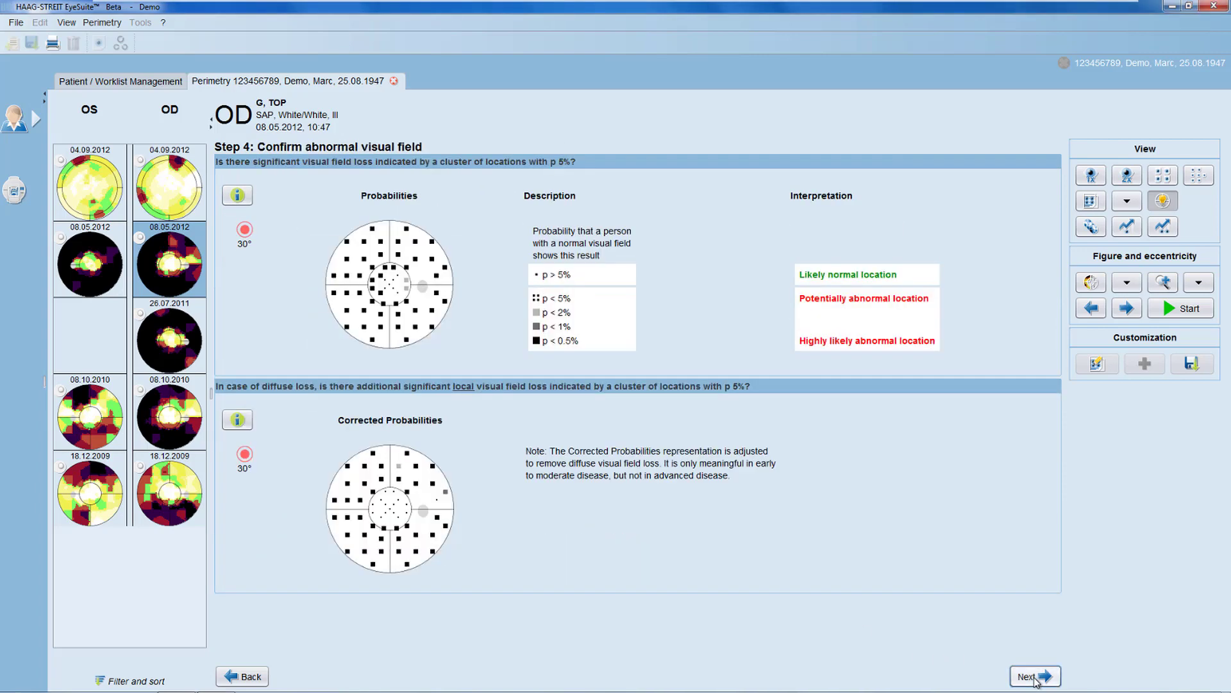
left_click(1034, 679)
left_click(1035, 678)
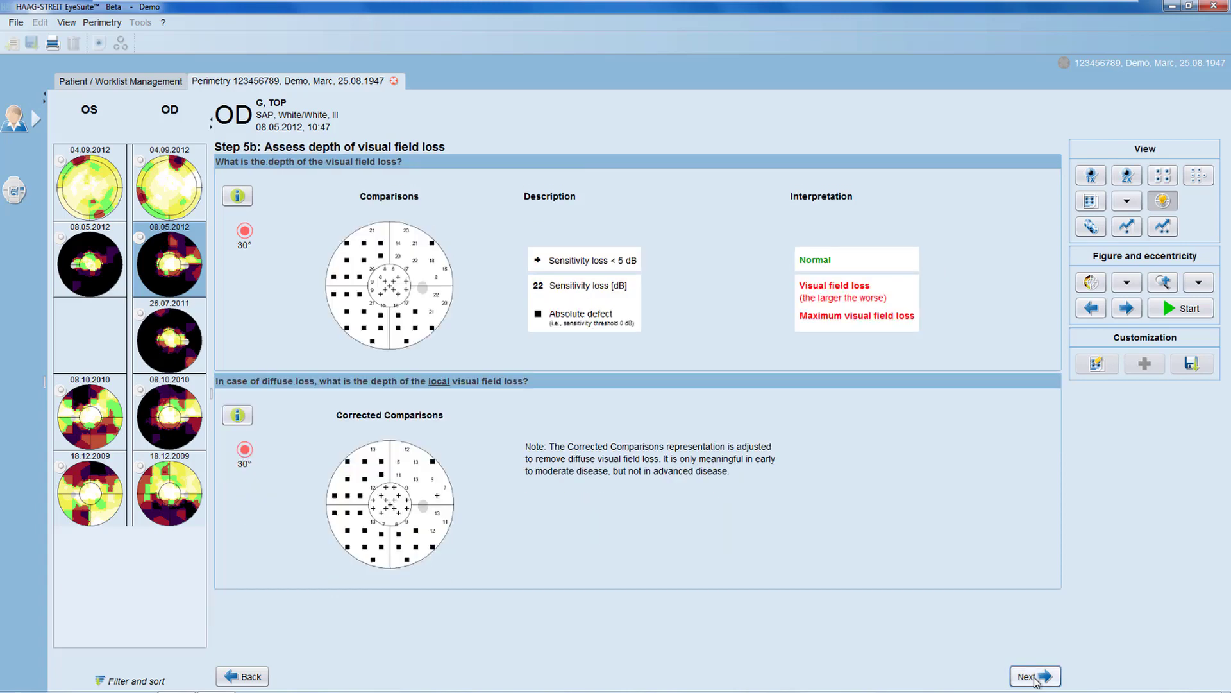
left_click(1035, 678)
left_click(1035, 678)
left_click(1035, 678)
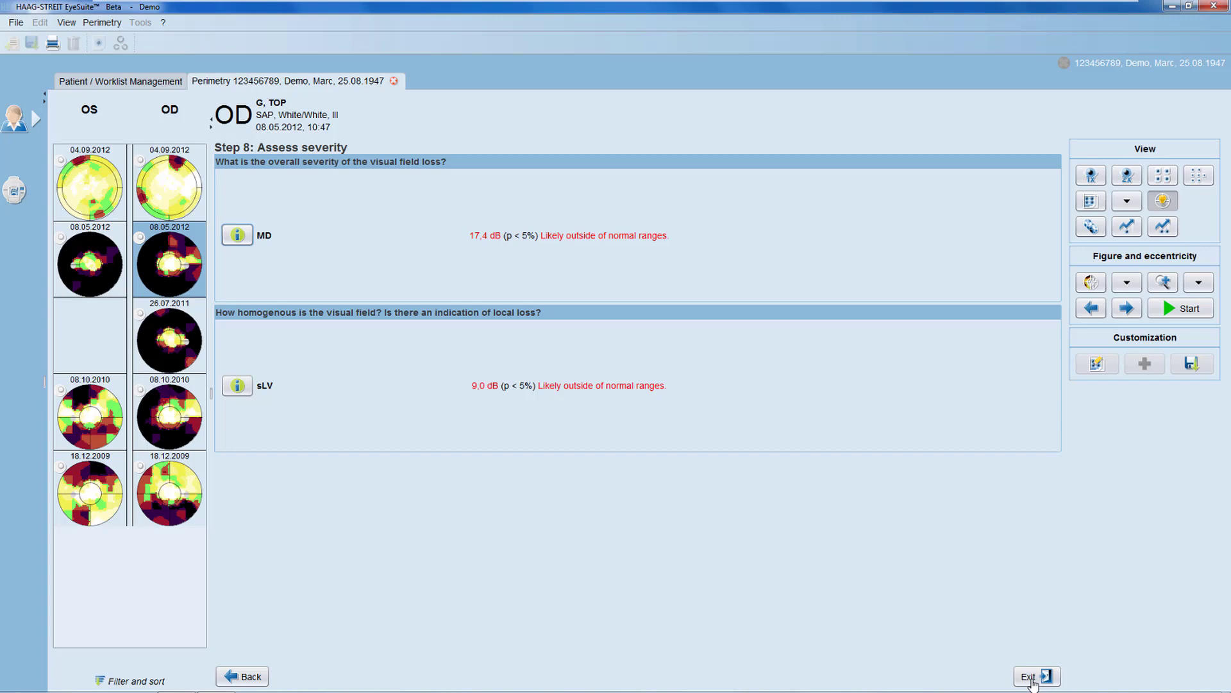
Show the right eye's exams as a series, then its trend analysis (MD slope 2.6 dB/year).
left_click(1091, 227)
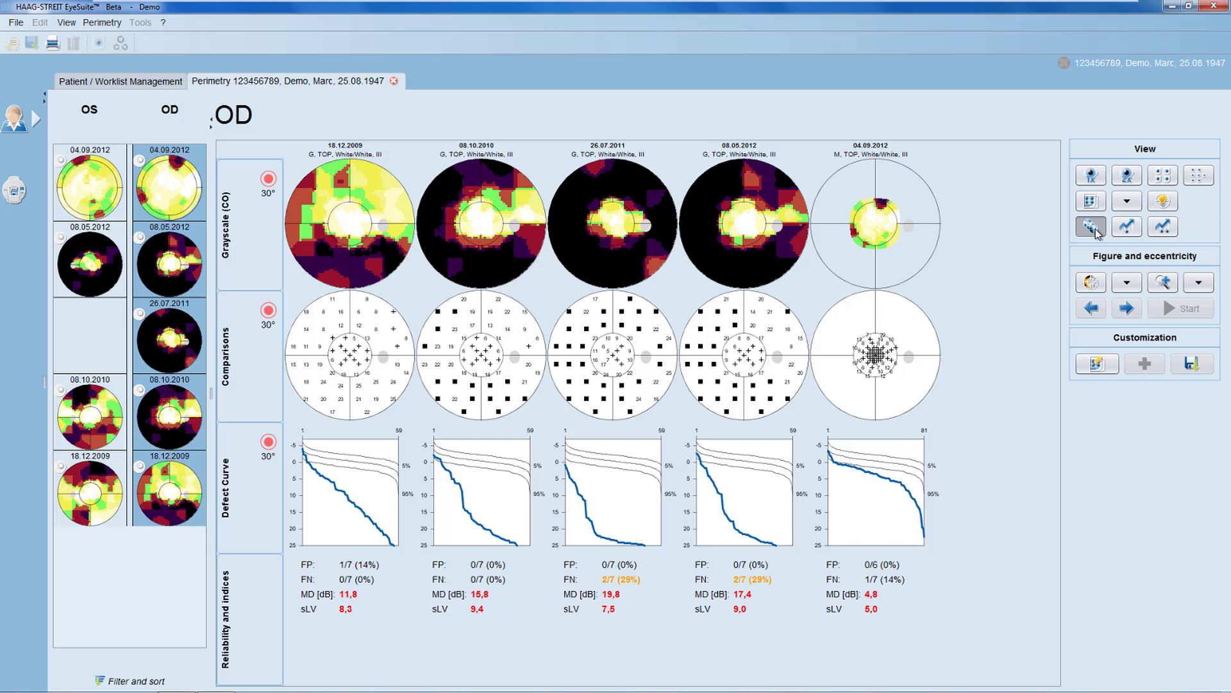
left_click(1126, 230)
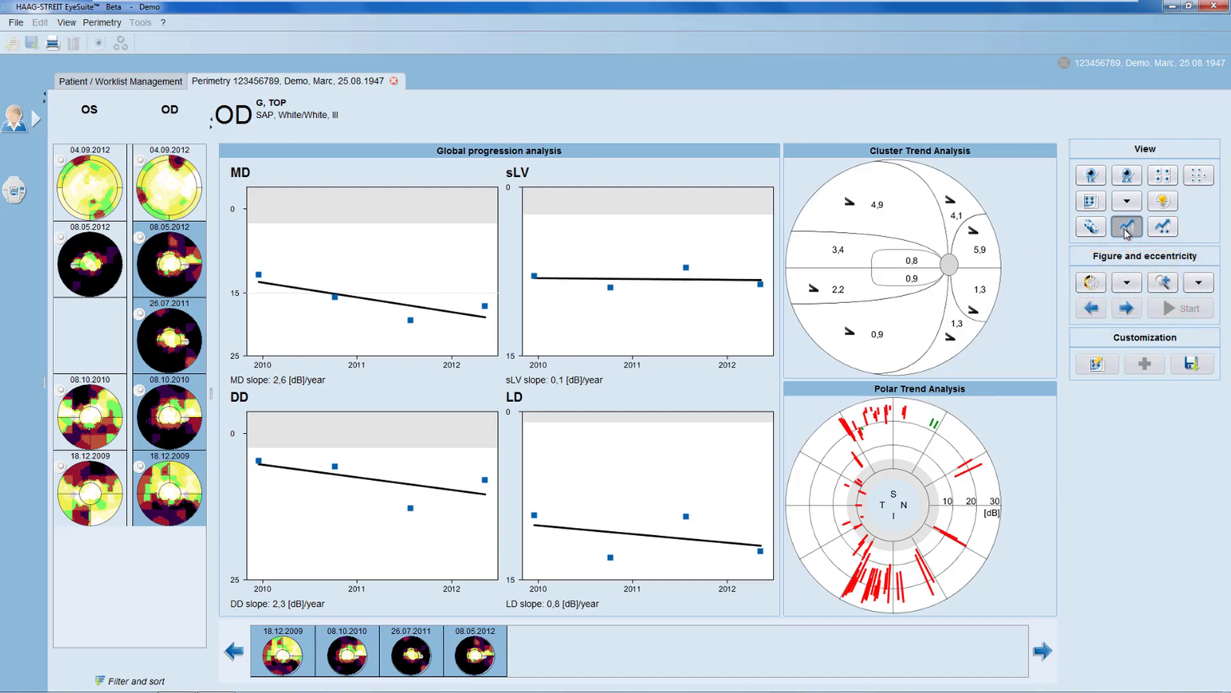
Show both eyes' trend analyses side by side, with the left eye's MD slope at 4.4 dB/year.
left_click(1163, 229)
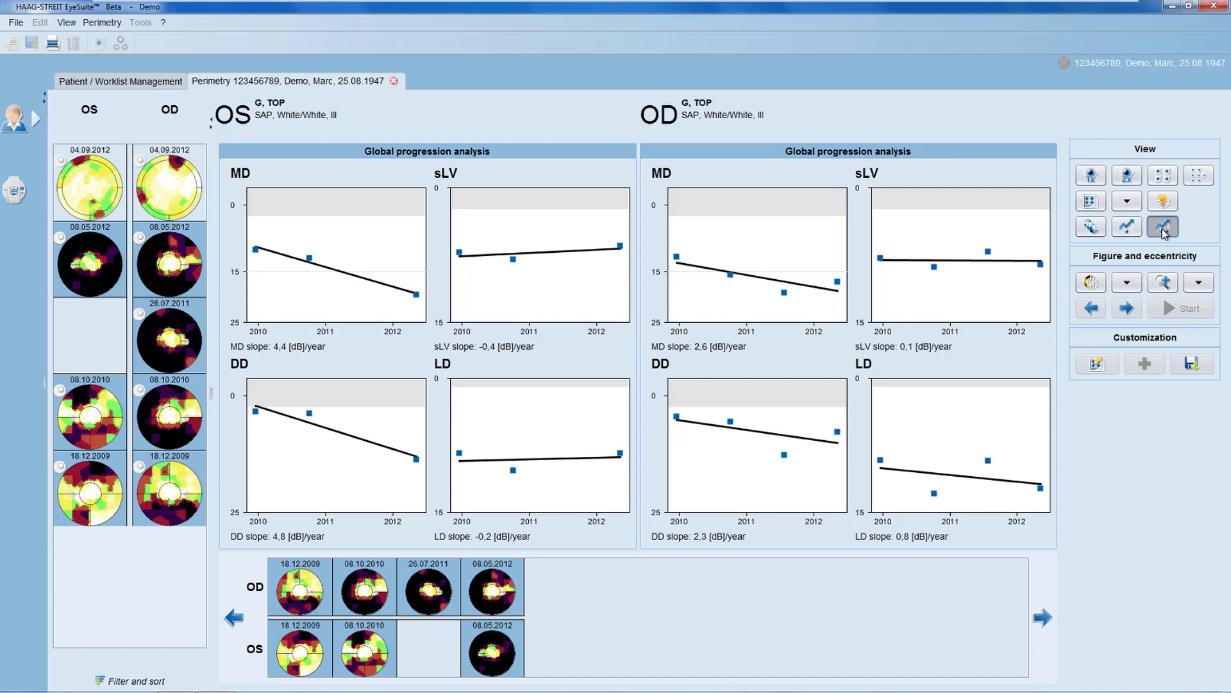
Exclude the OD 08.05.2012 exam from the trend, raising the MD slope to 5.0 dB/year.
mouse_move(502, 594)
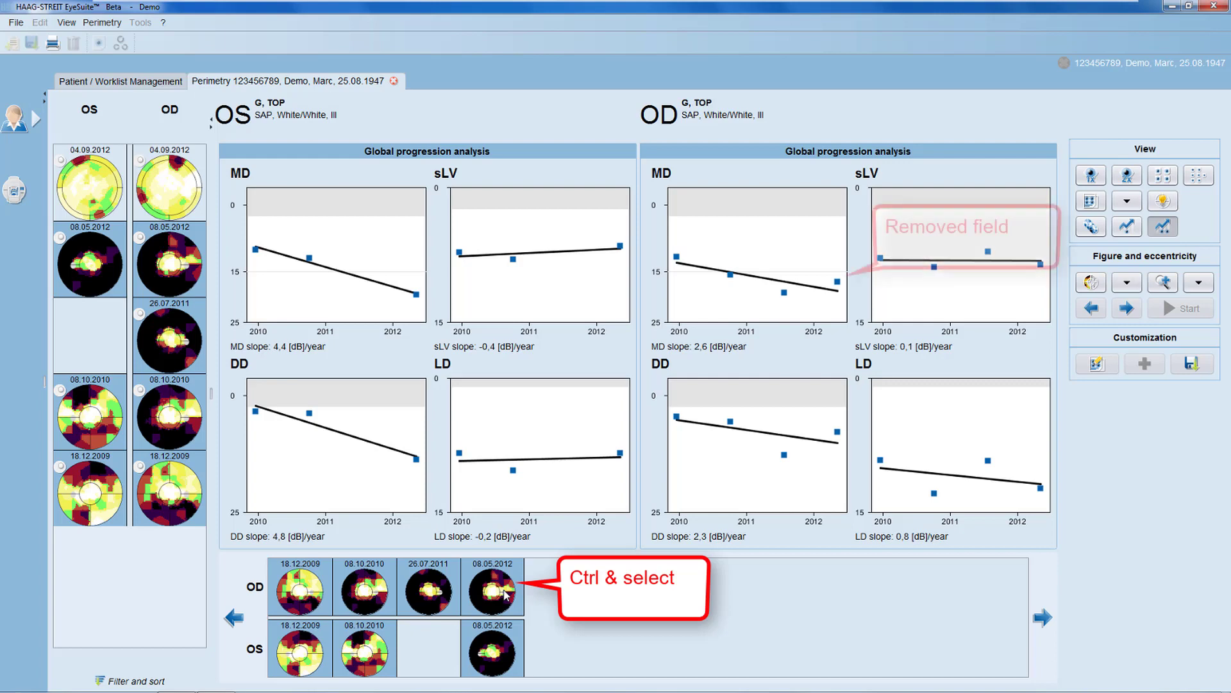
left_click(506, 594, "ctrl")
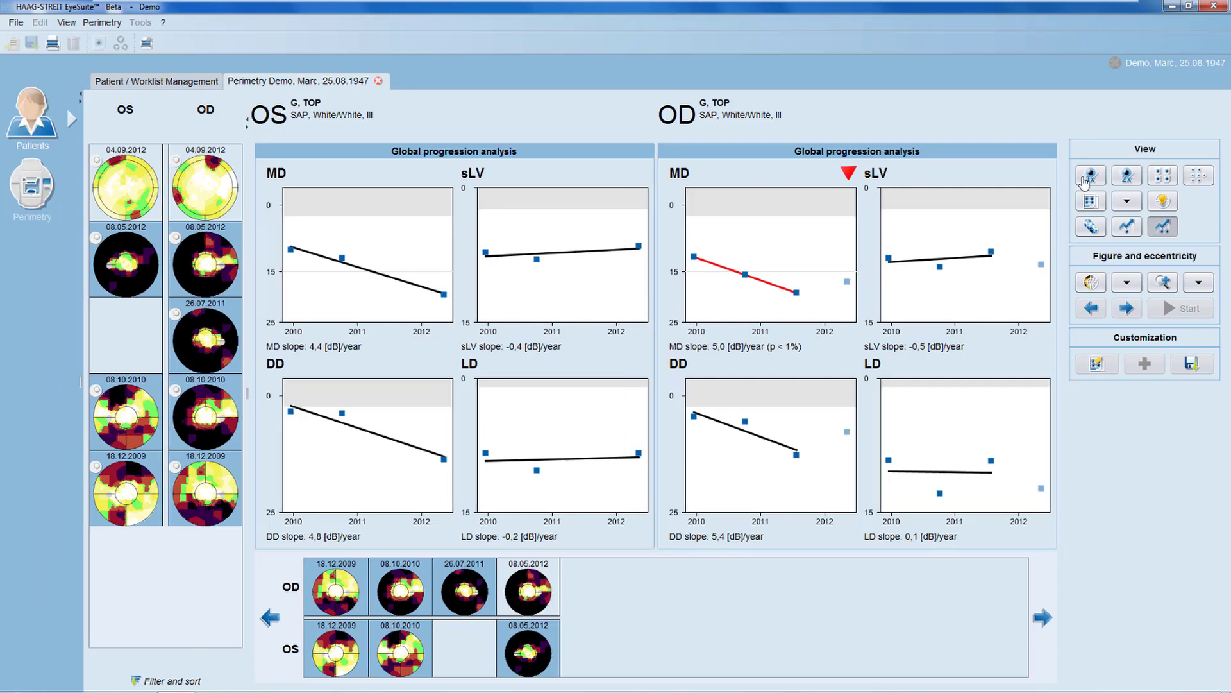
Show the 08.05.2012 exam alone as a Grayscale (CO) figure.
left_click(1085, 179)
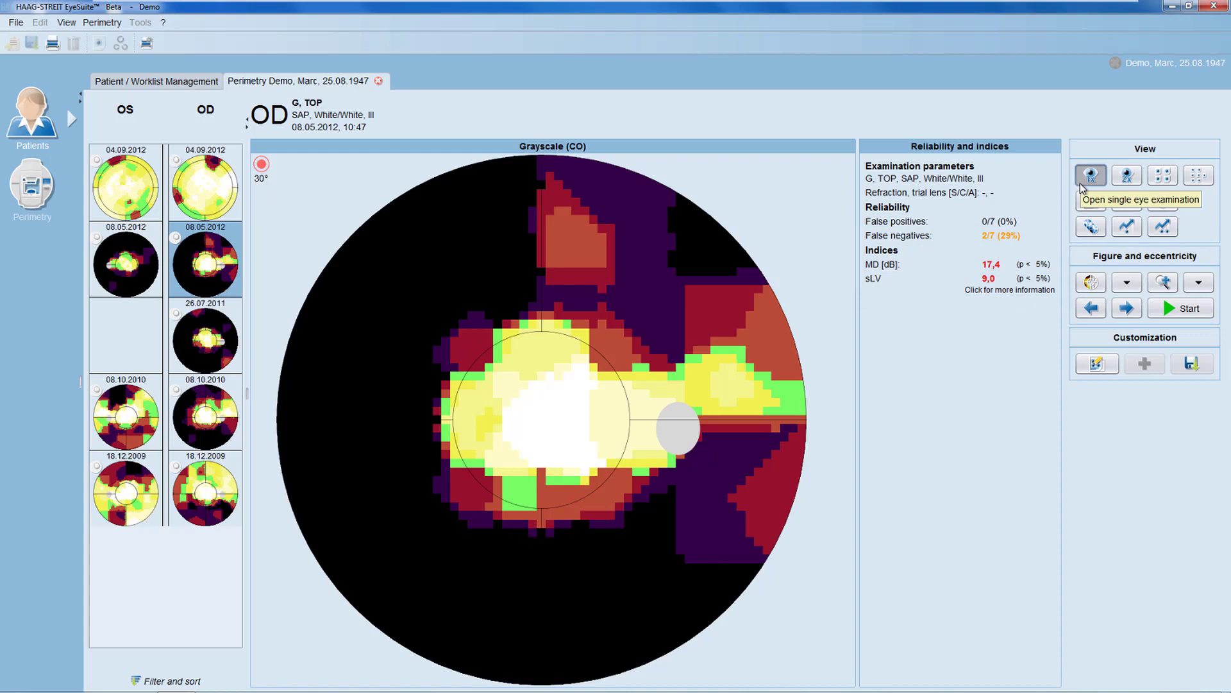
left_click(1090, 283)
left_click(1090, 284)
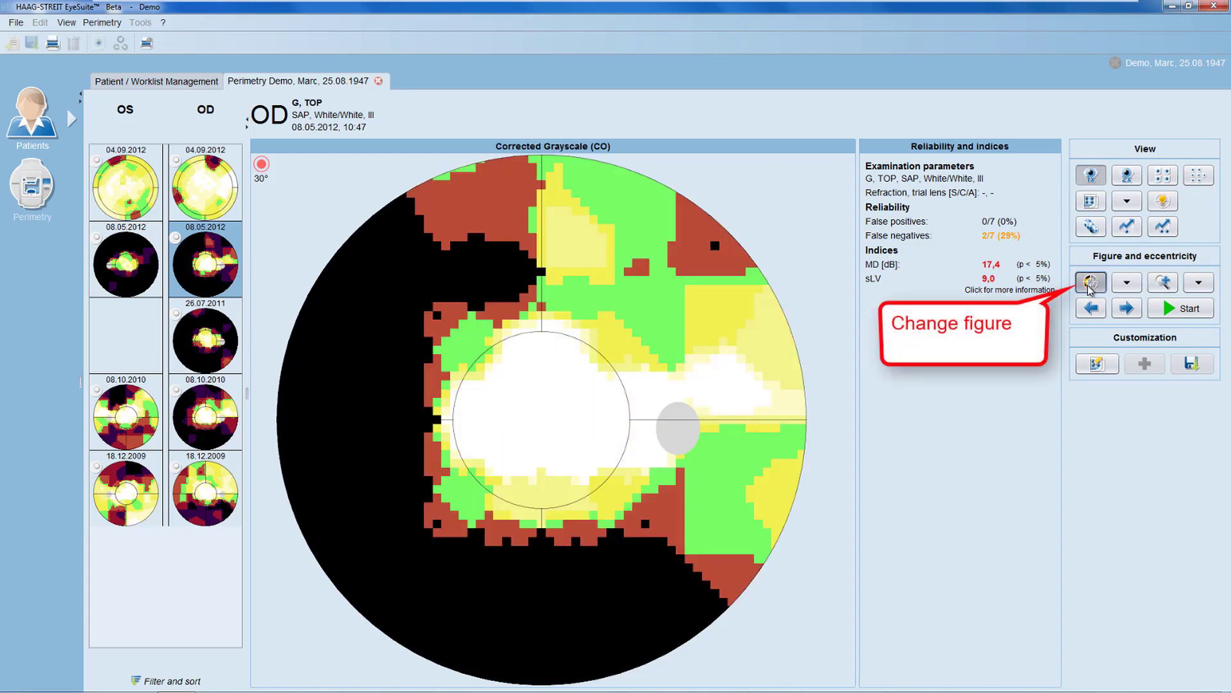
left_click(1091, 284)
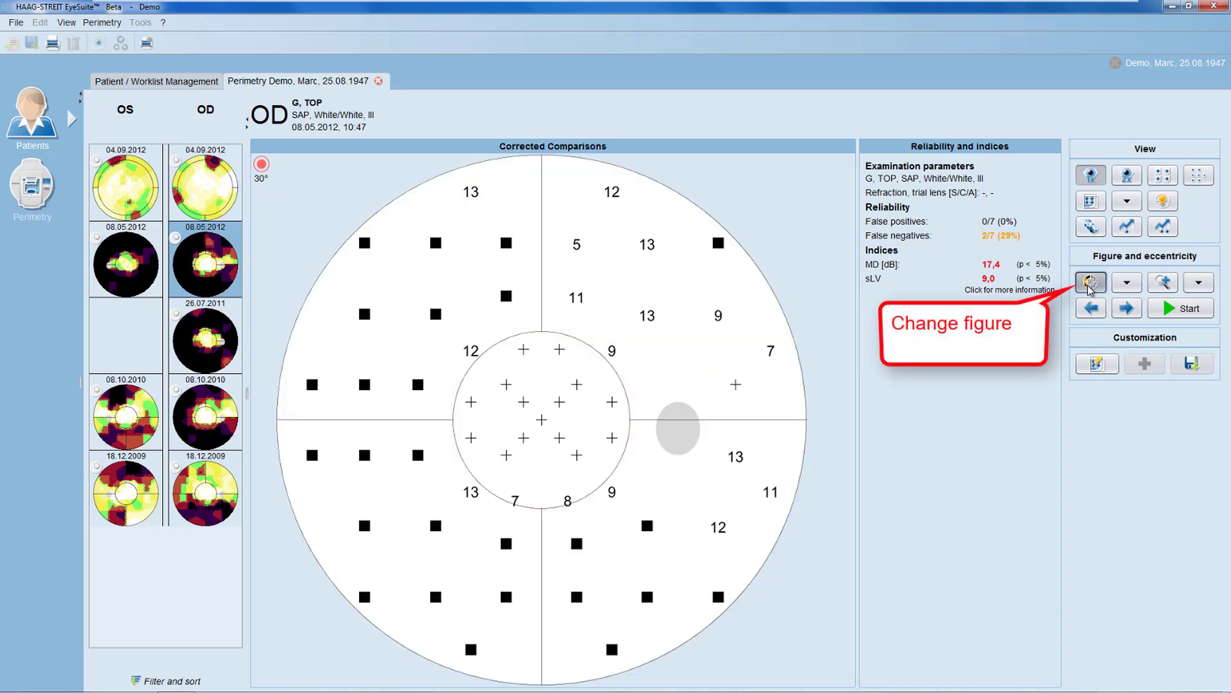
left_click(1091, 284)
left_click(1124, 284)
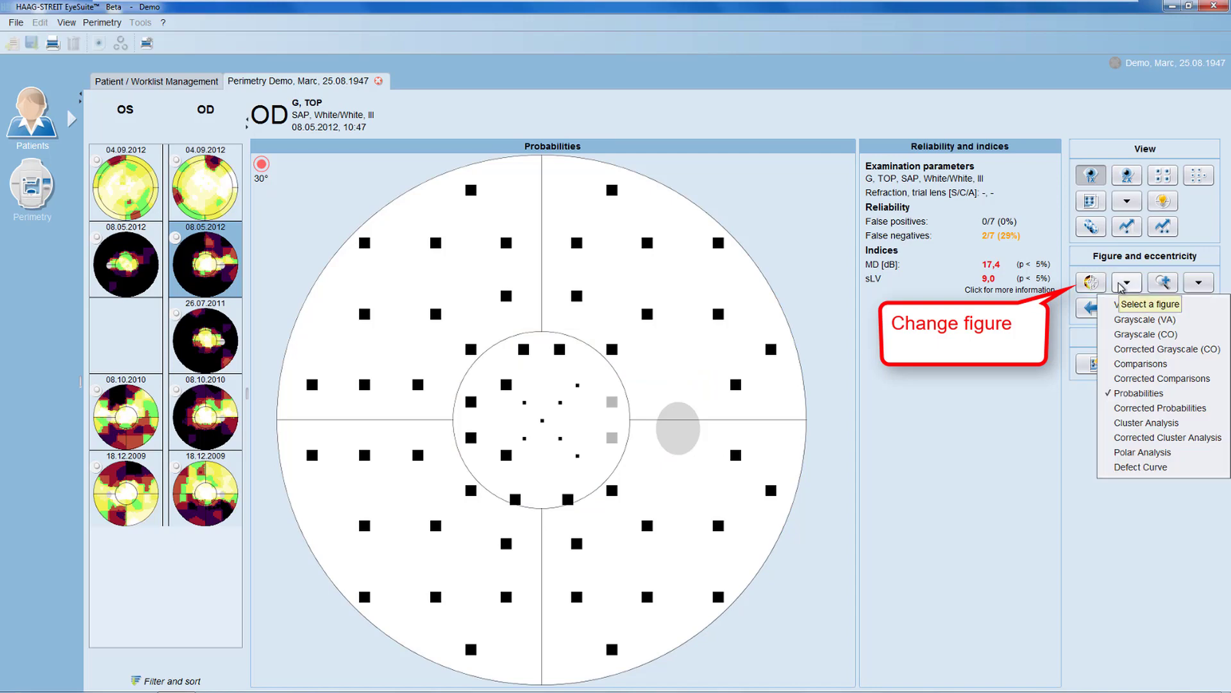
left_click(1129, 336)
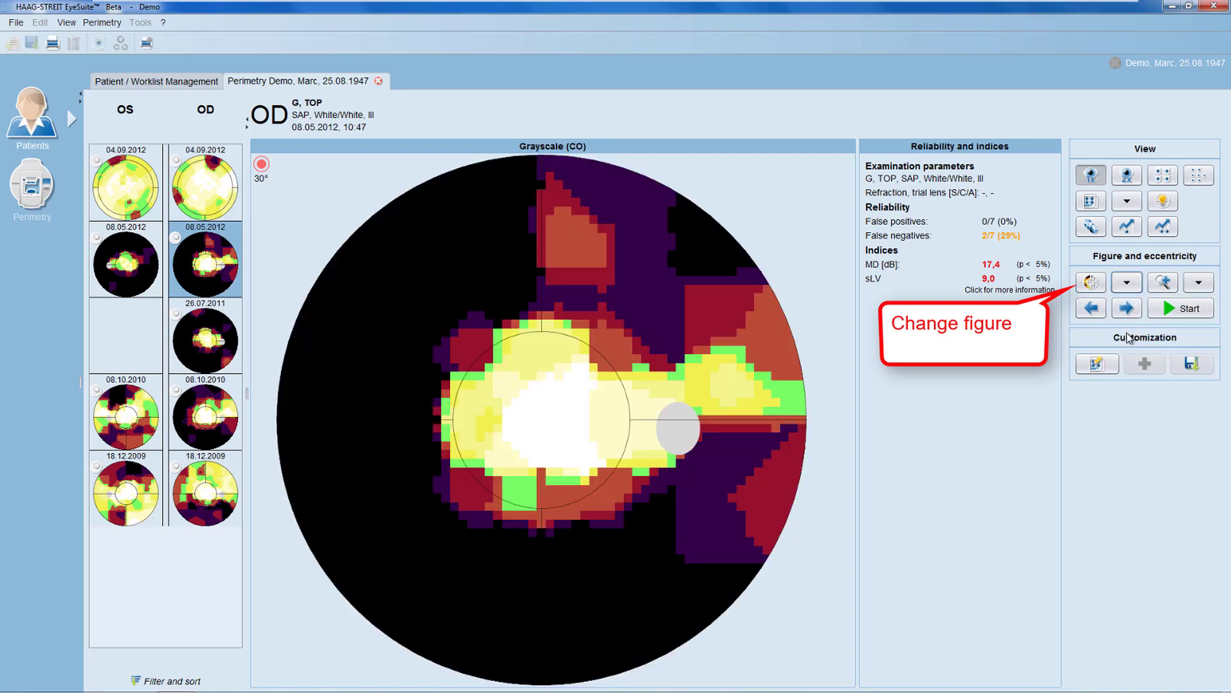
Set the plot eccentricity to 30°.
left_click(1162, 283)
left_click(1162, 283)
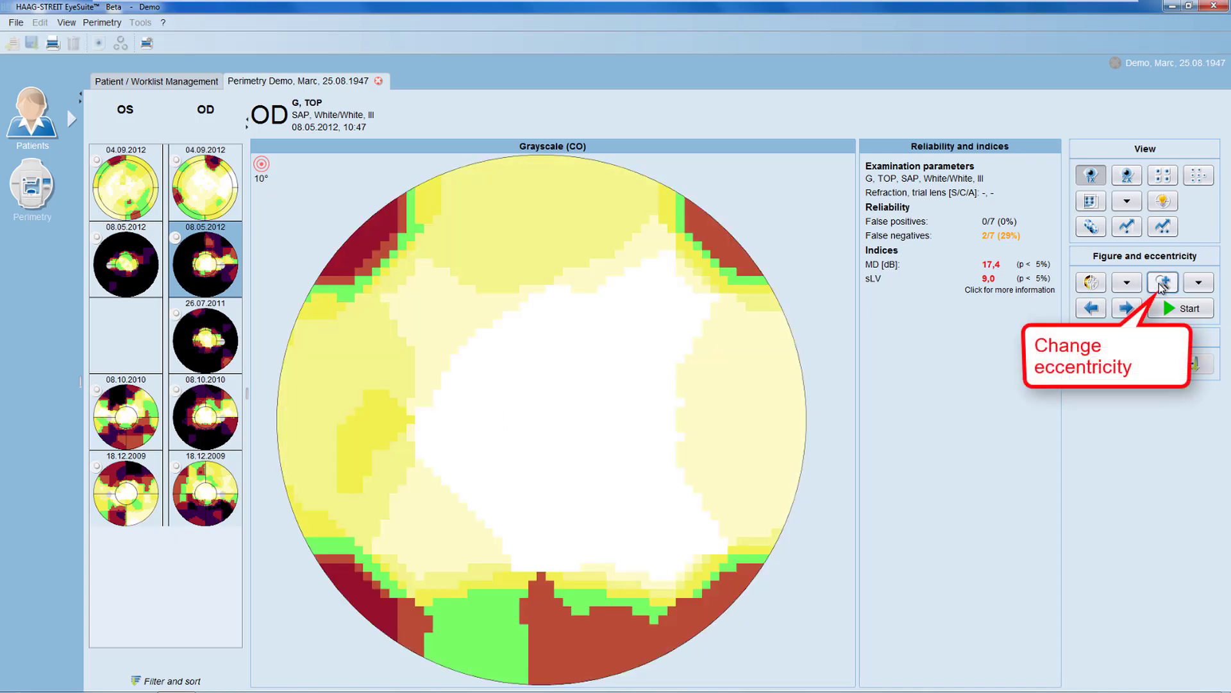
left_click(1163, 283)
left_click(1162, 283)
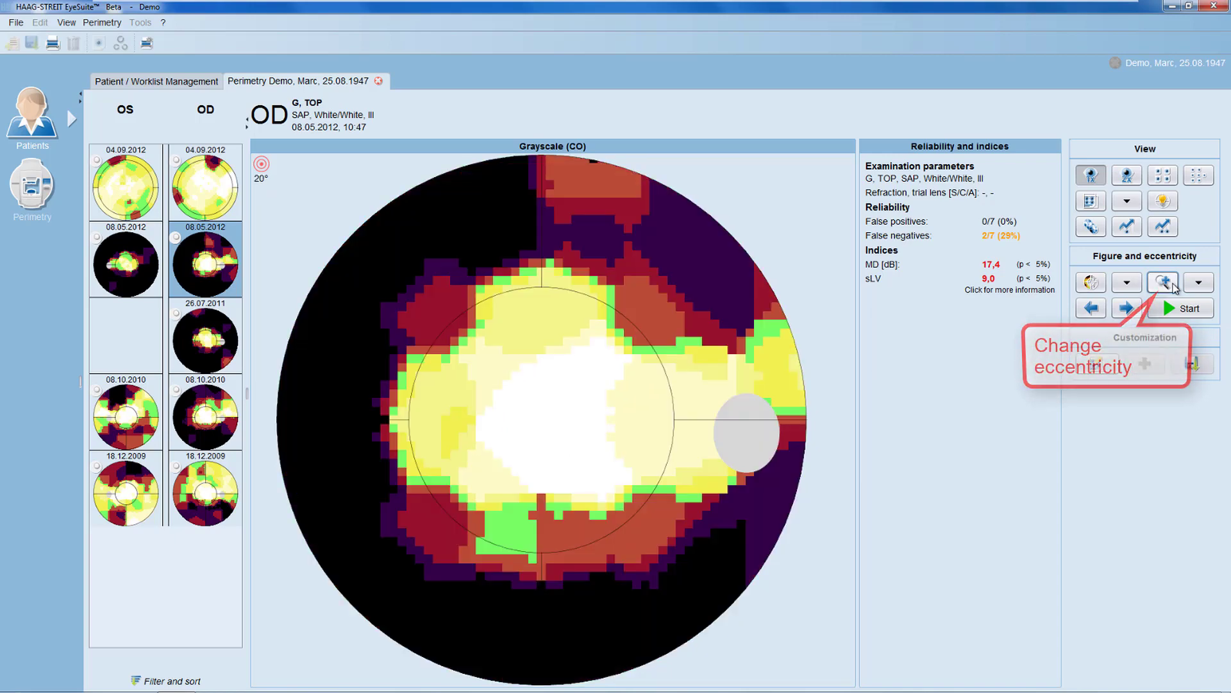
left_click(1199, 282)
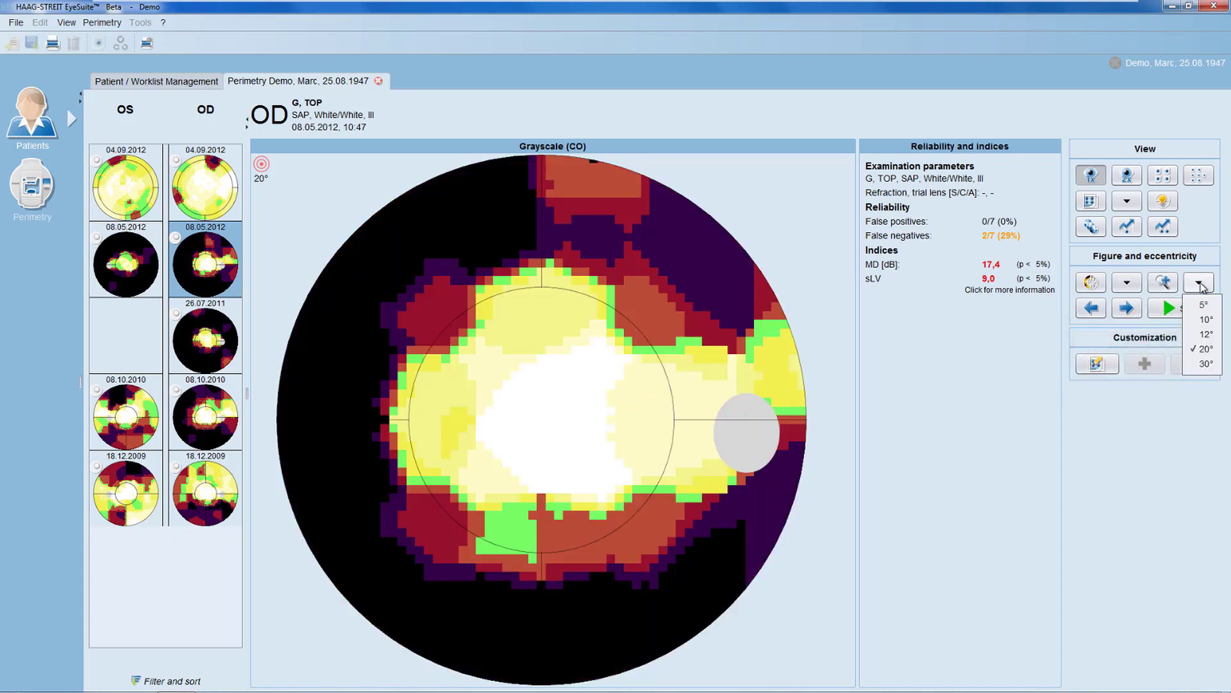
left_click(1204, 364)
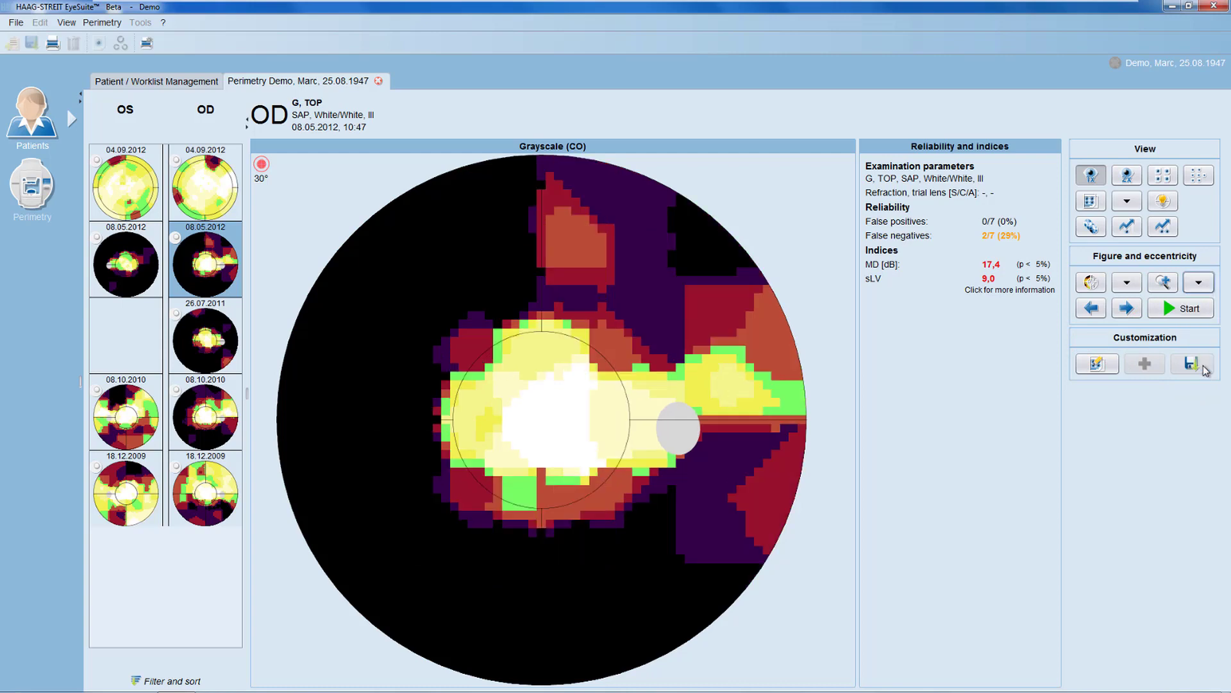
left_click(1130, 317)
left_click(1131, 317)
left_click(1131, 317)
left_click(1130, 317)
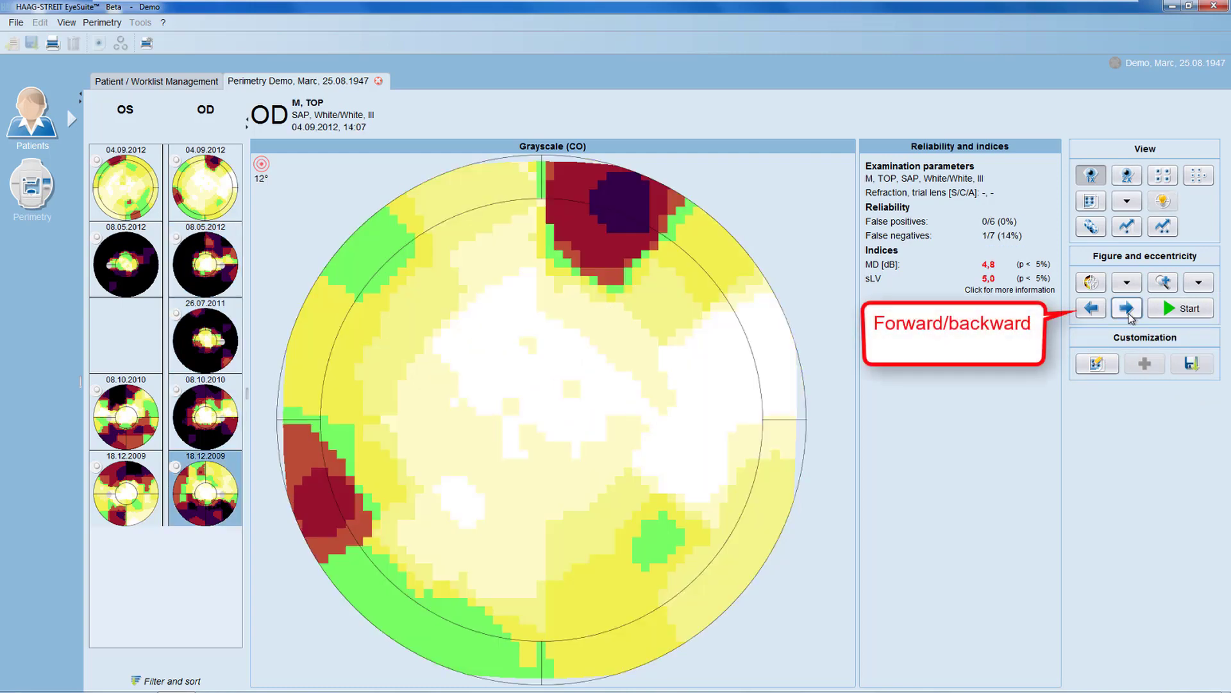
left_click(1198, 318)
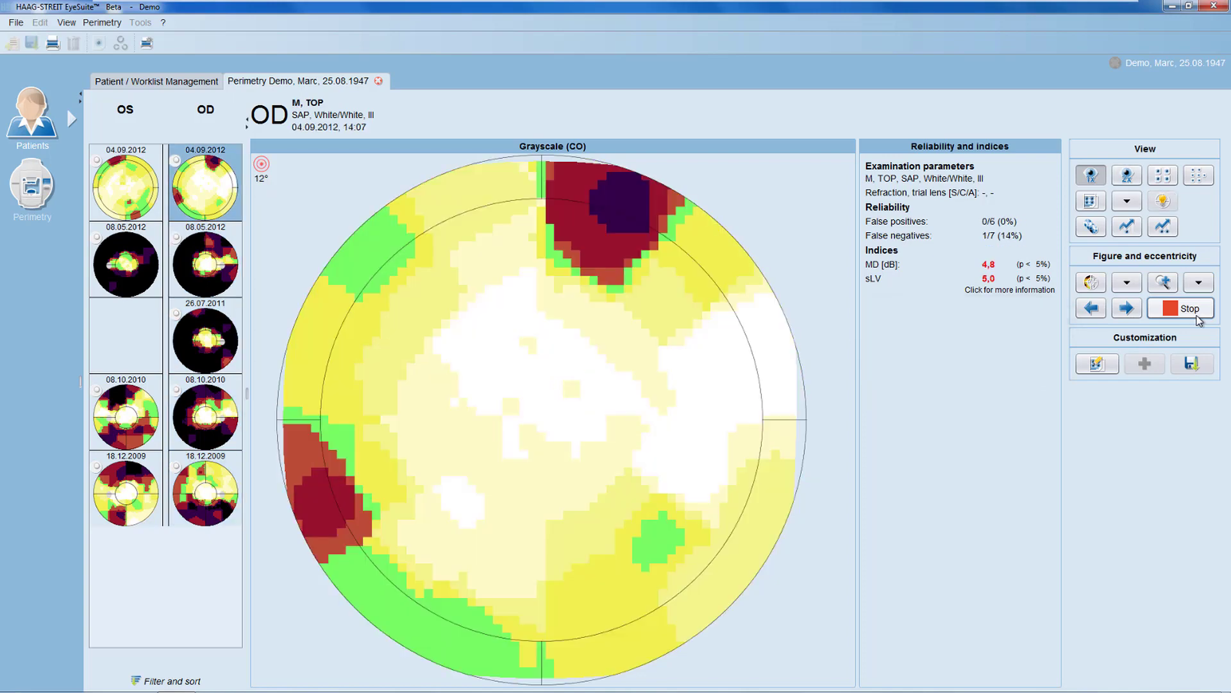
left_click(1196, 320)
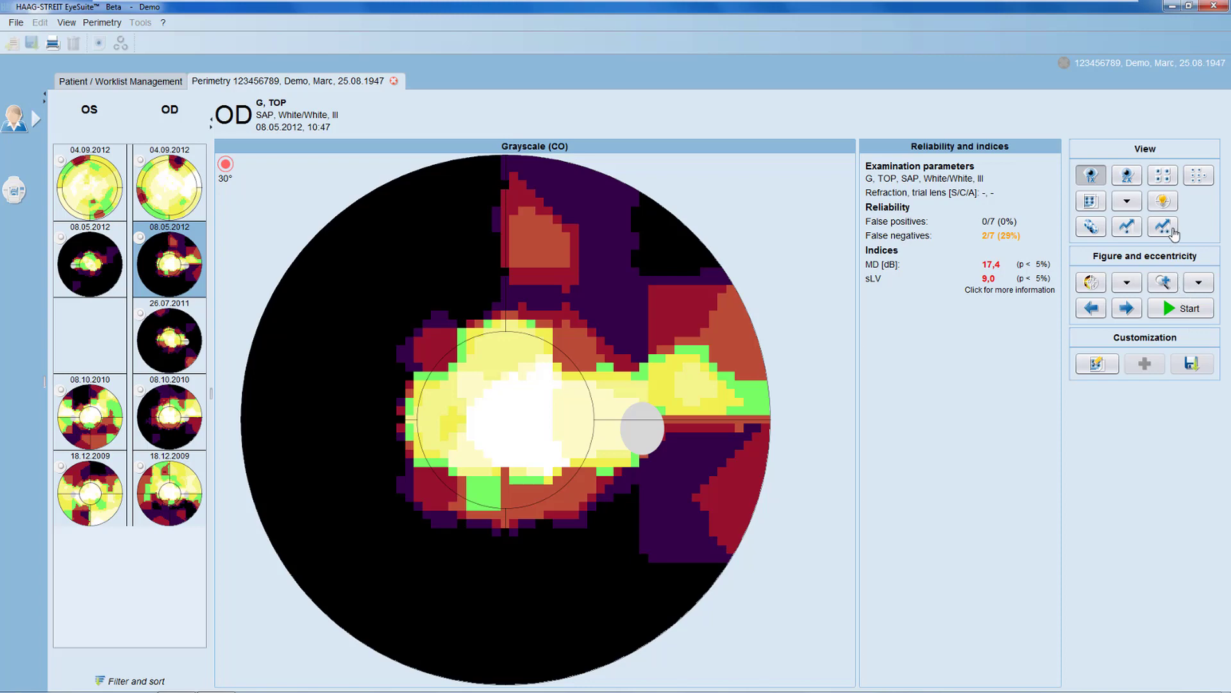
In the four-panel view, replace the Cluster Analysis panel with Probabilities and save the layout.
left_click(1164, 176)
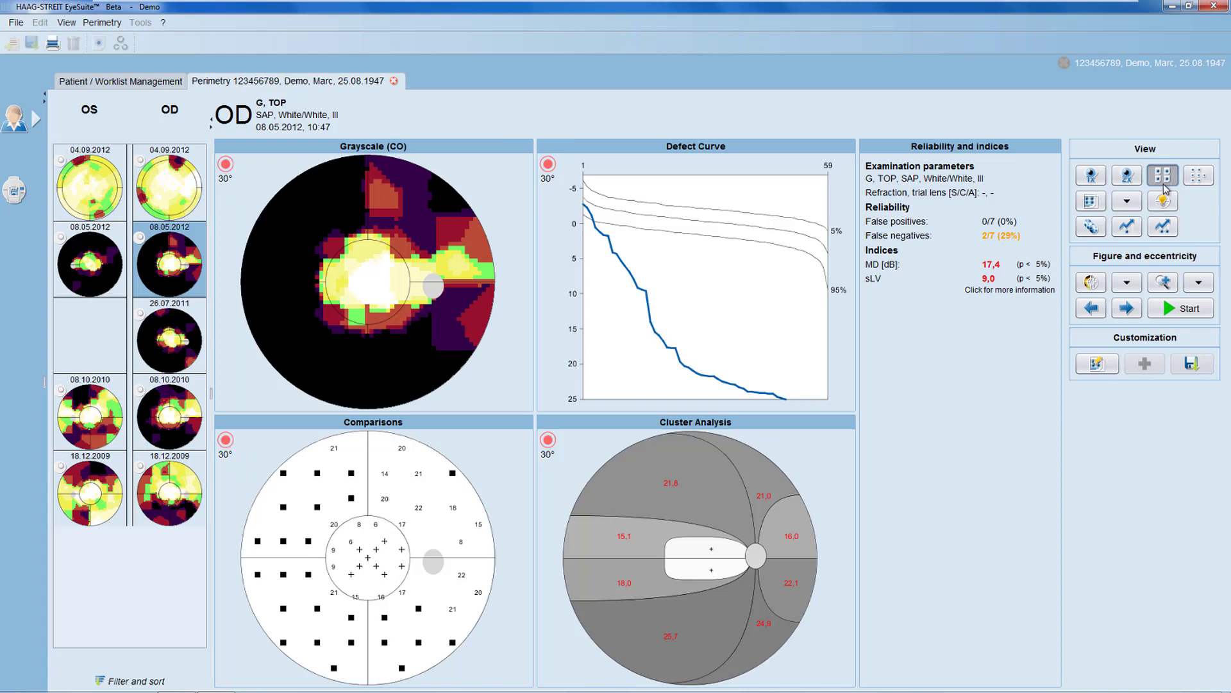
left_click(1099, 365)
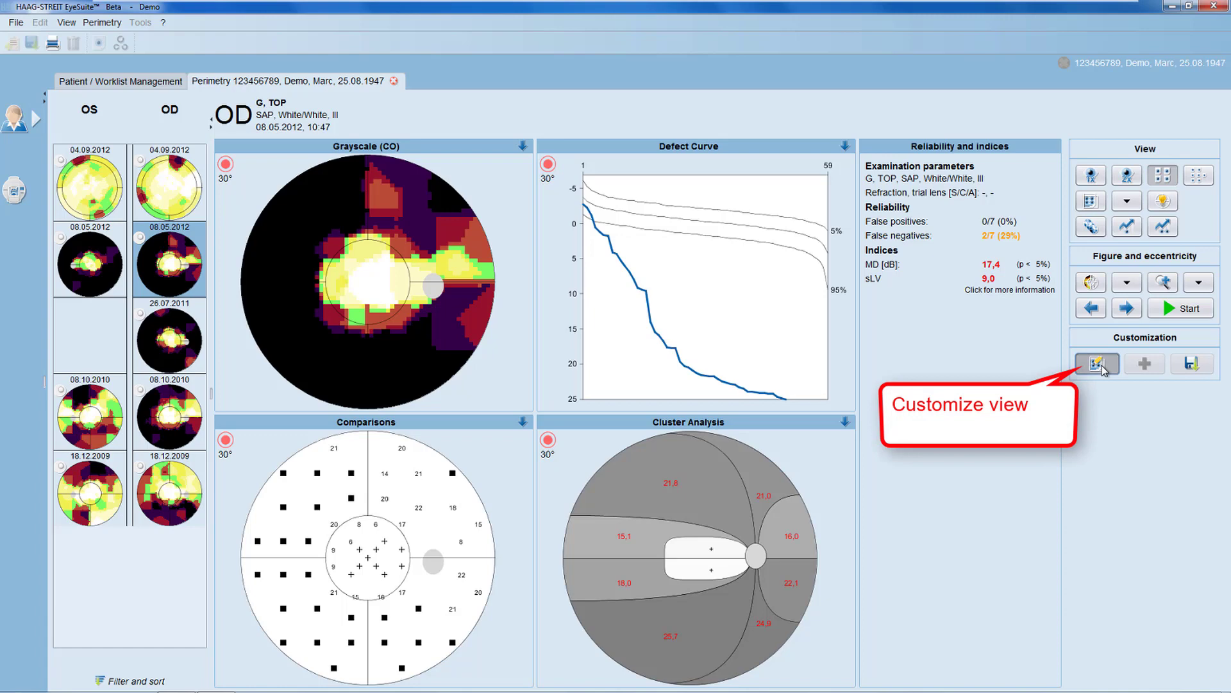
left_click(845, 422)
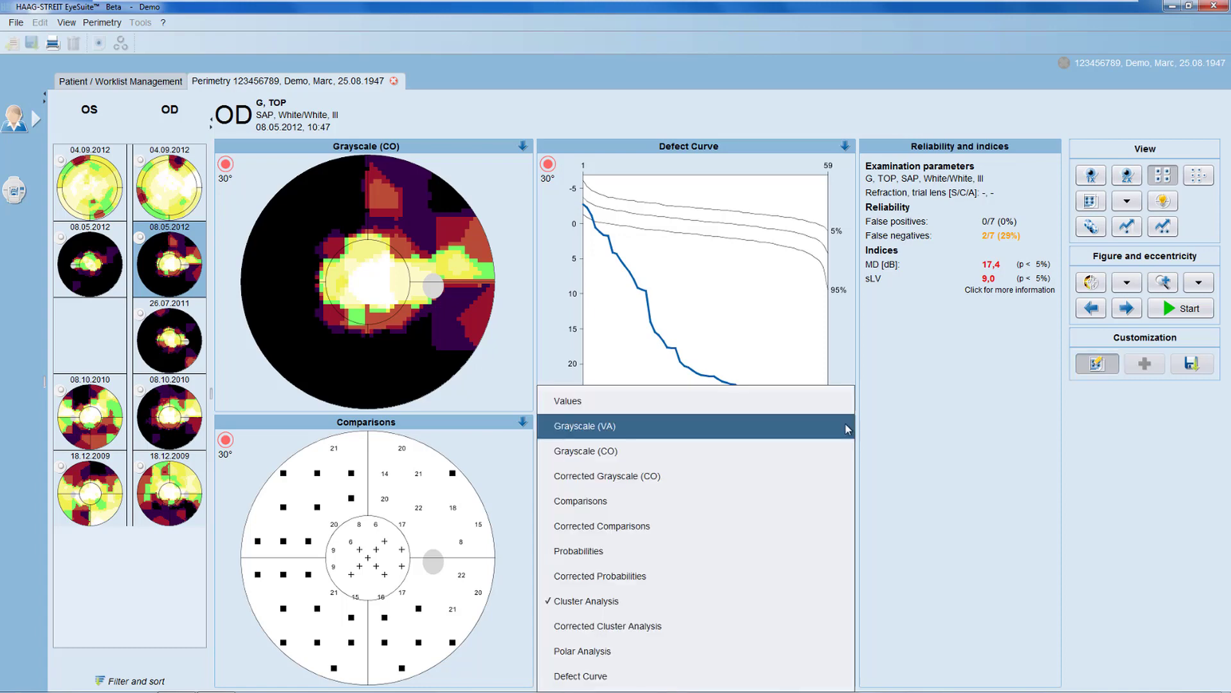
left_click(756, 552)
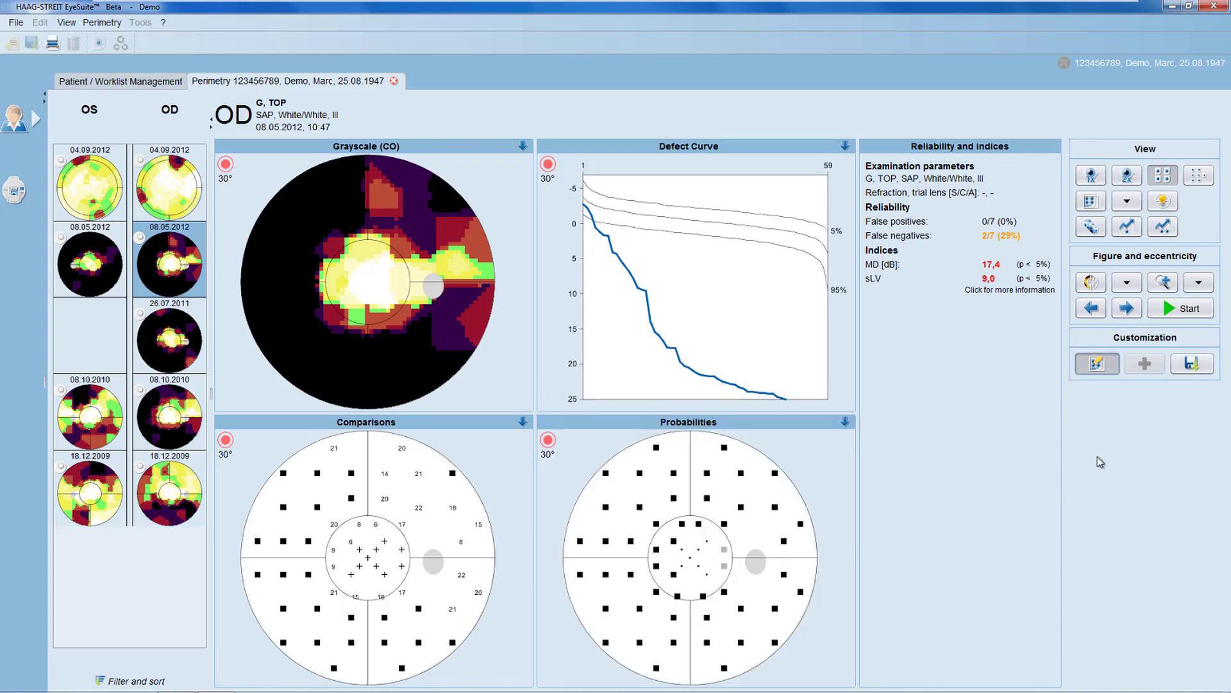
left_click(1192, 363)
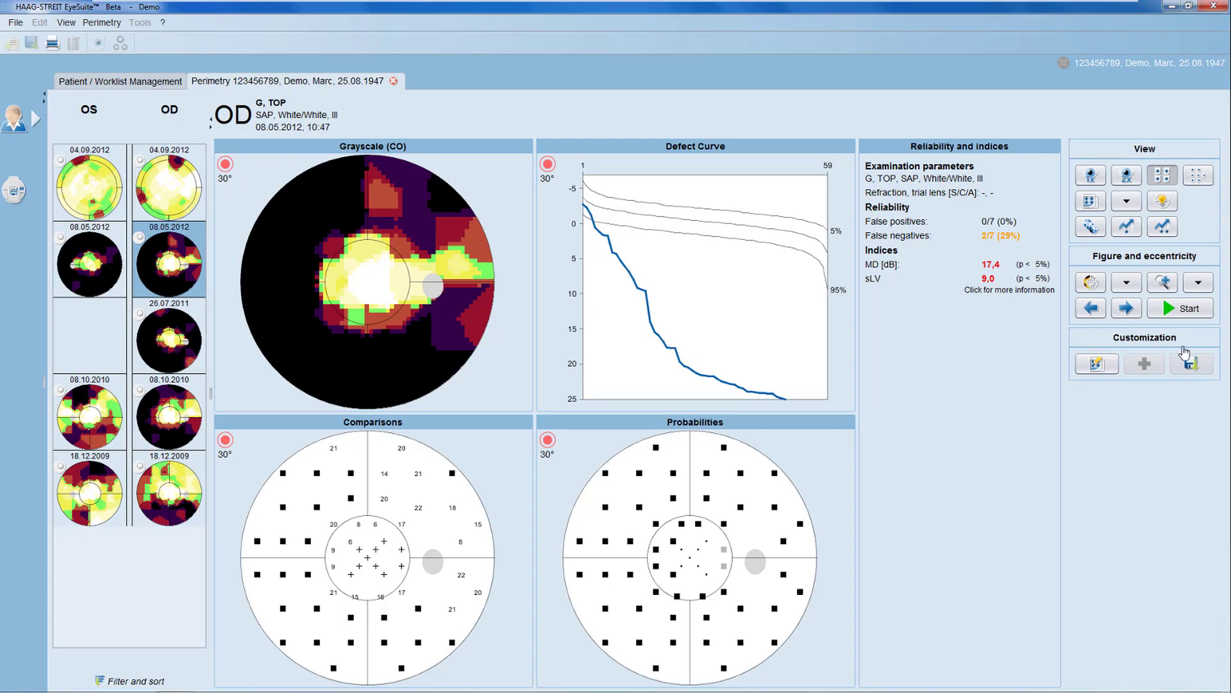
Add a new user layout and swap its Cluster Analysis panel for a Corrected Grayscale (CO) figure.
left_click(1129, 206)
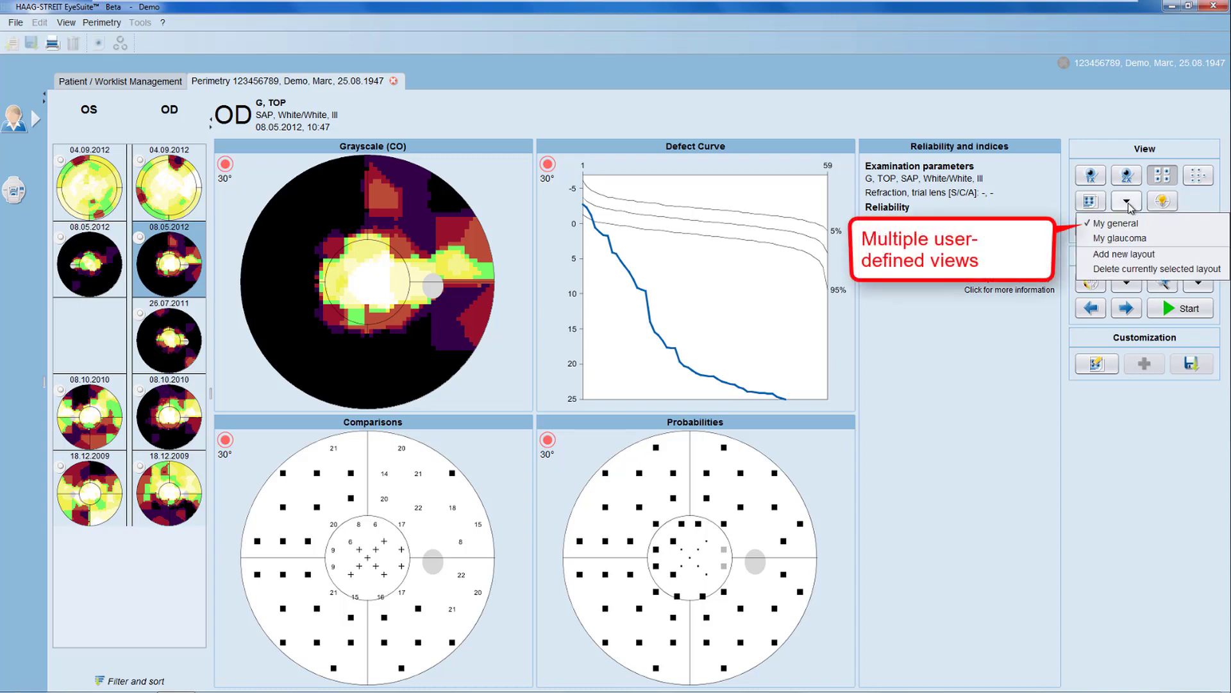
left_click(1124, 254)
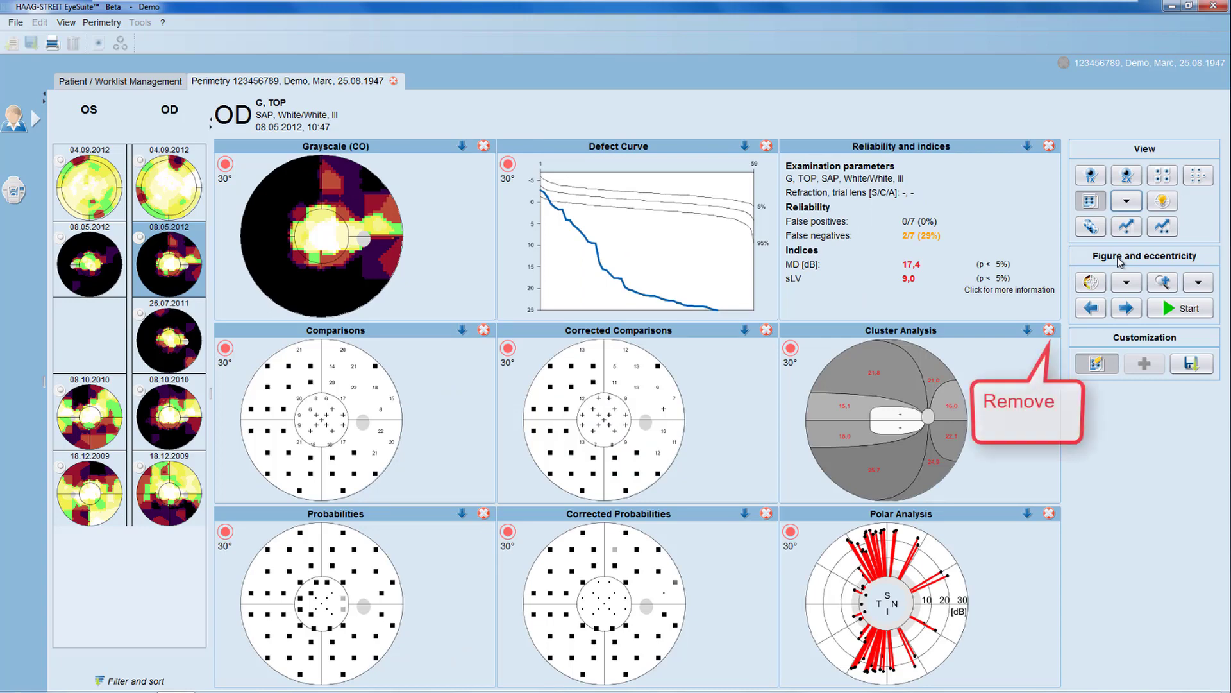
left_click(1049, 330)
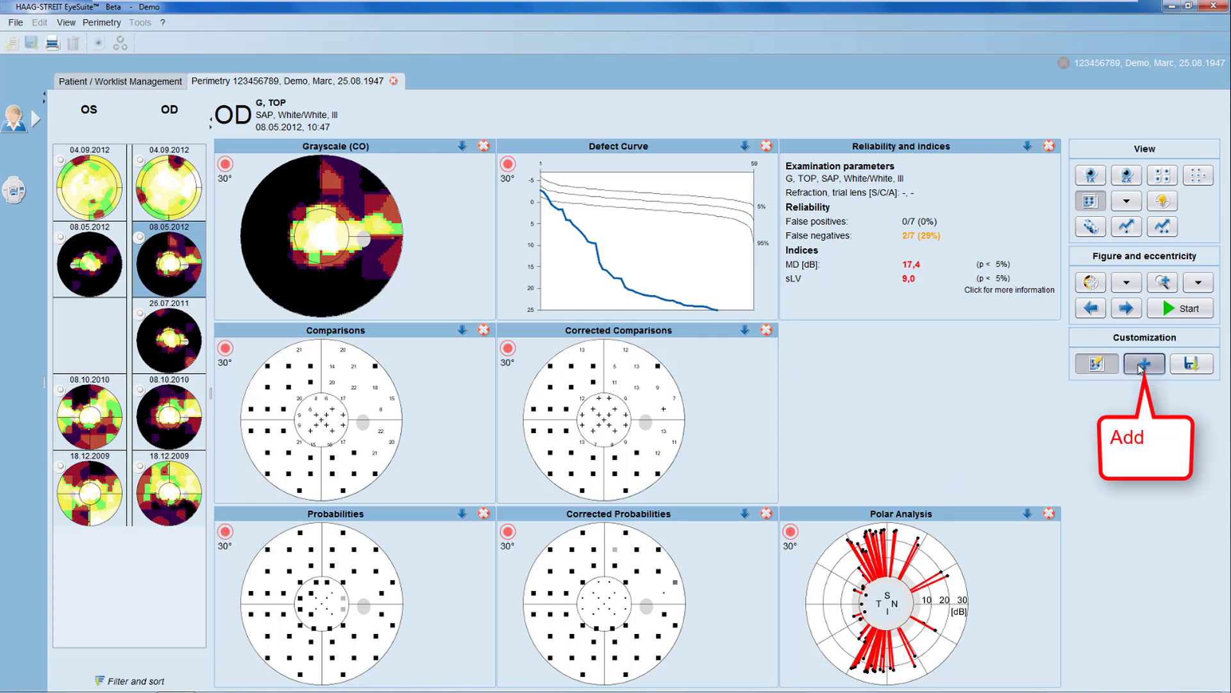
left_click(1142, 366)
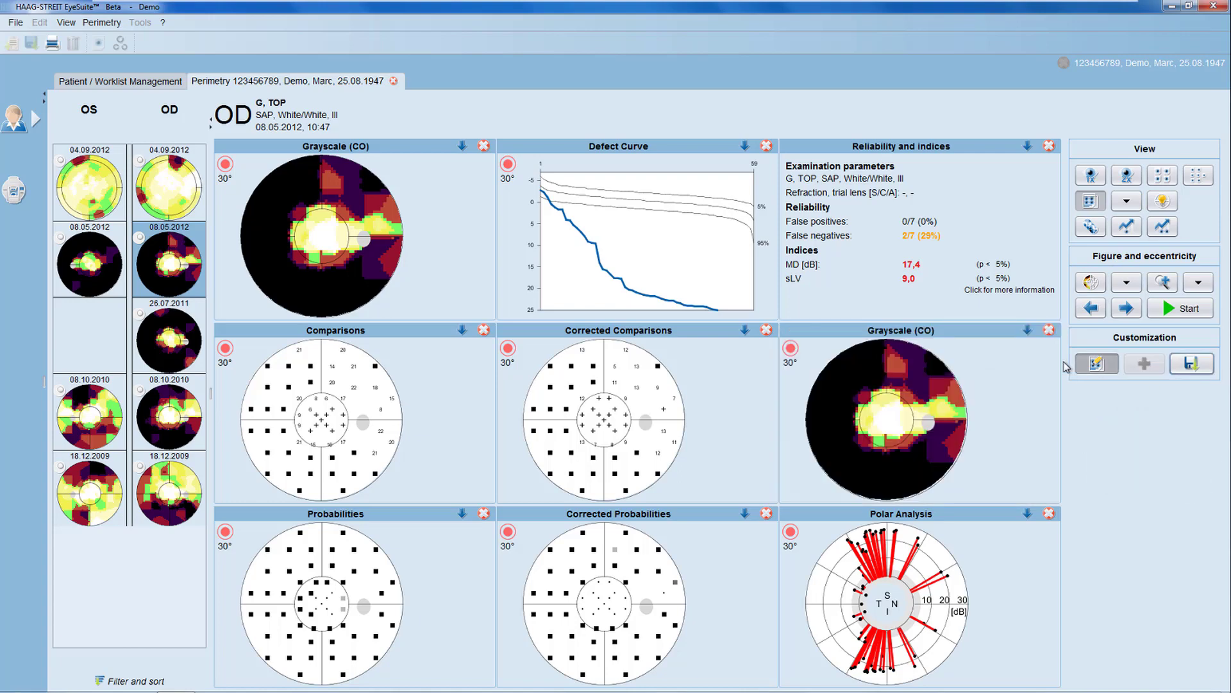
left_click(1026, 331)
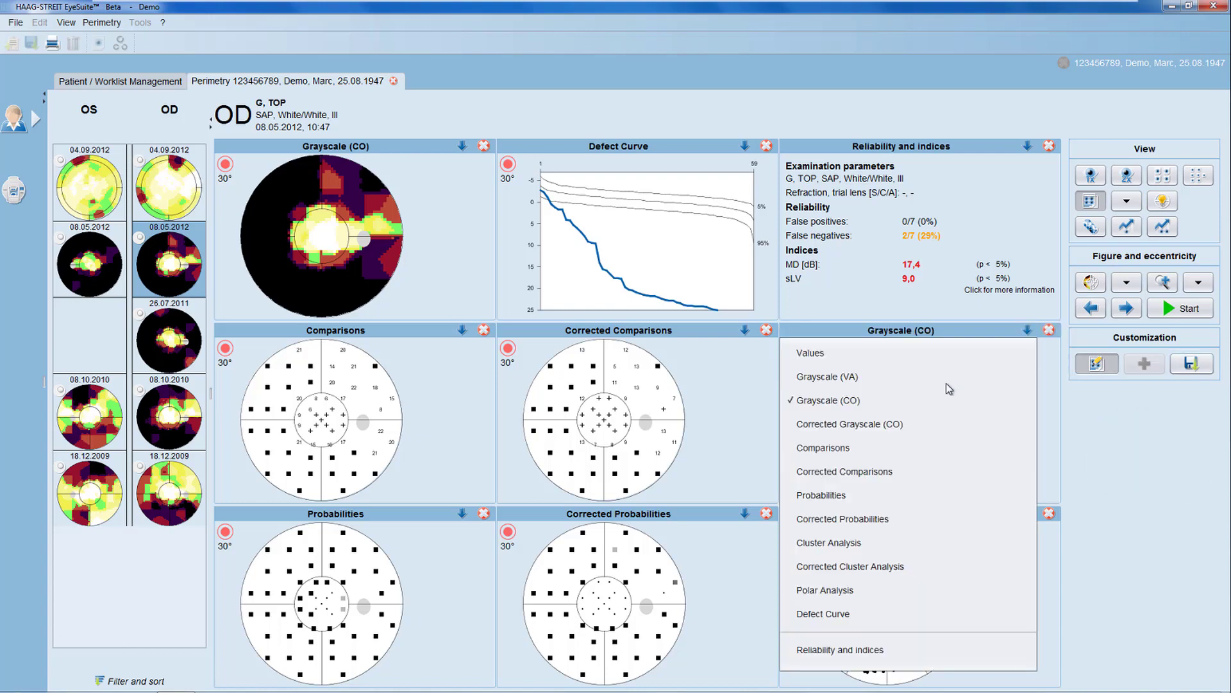
left_click(943, 422)
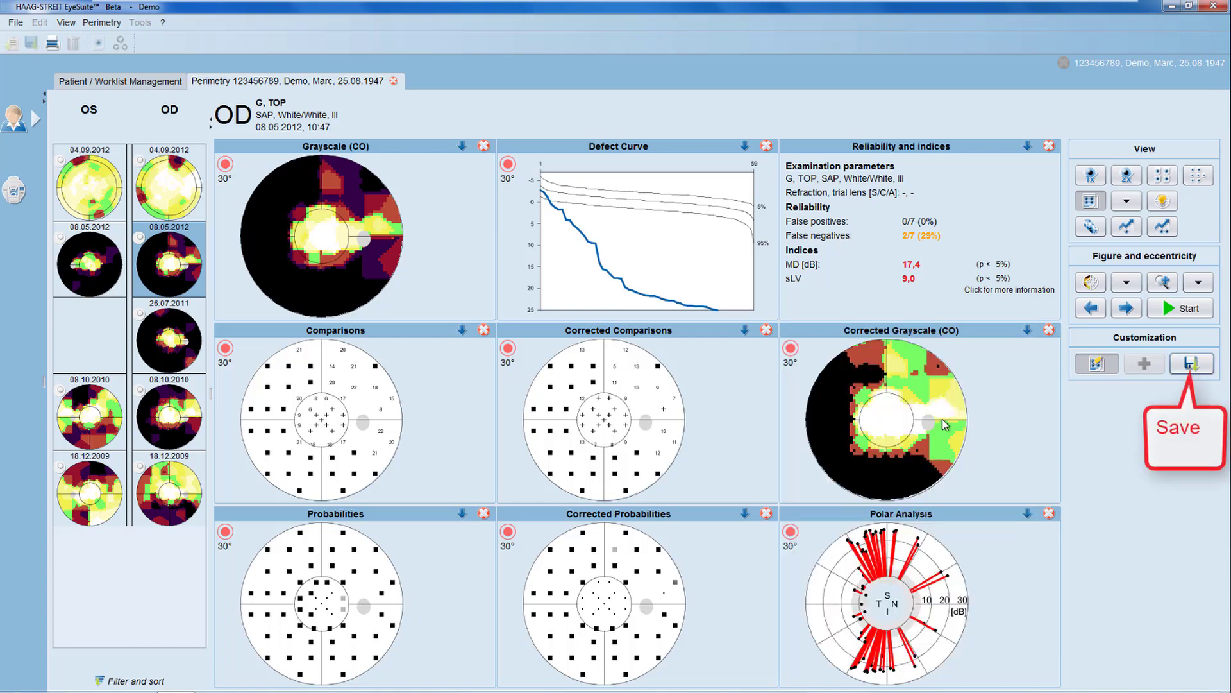
Save the layout as a user template named 'My view' and confirm it appears in the layouts list.
left_click(1188, 365)
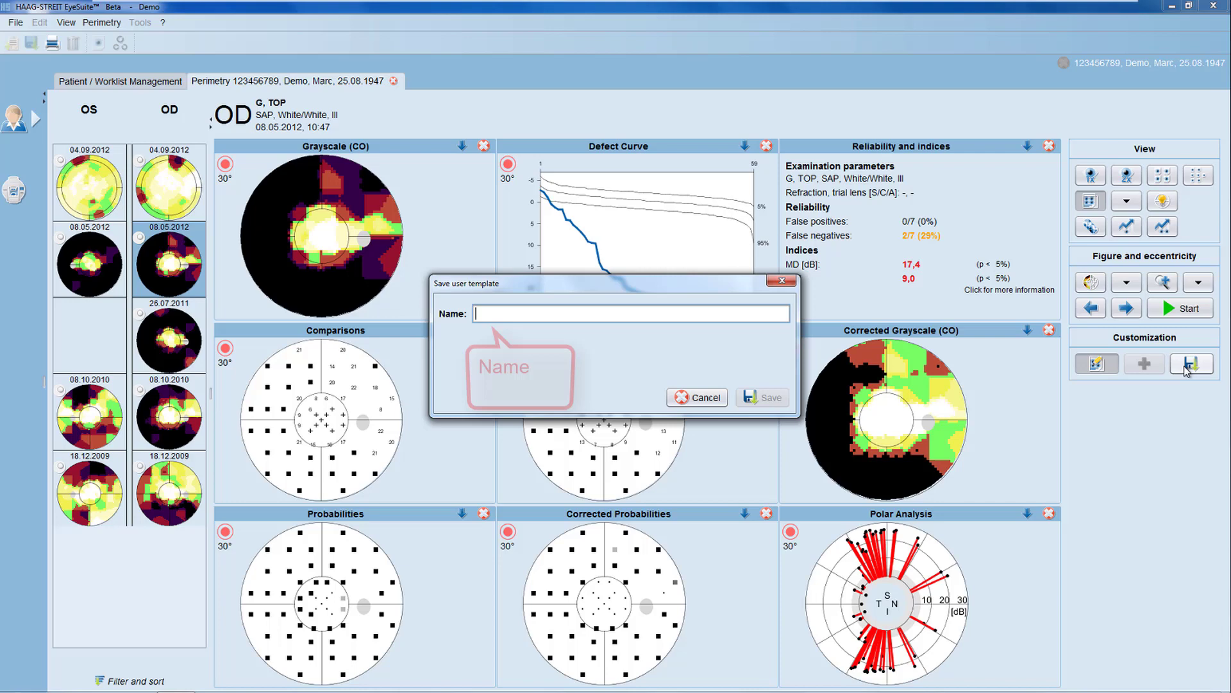
type("My view")
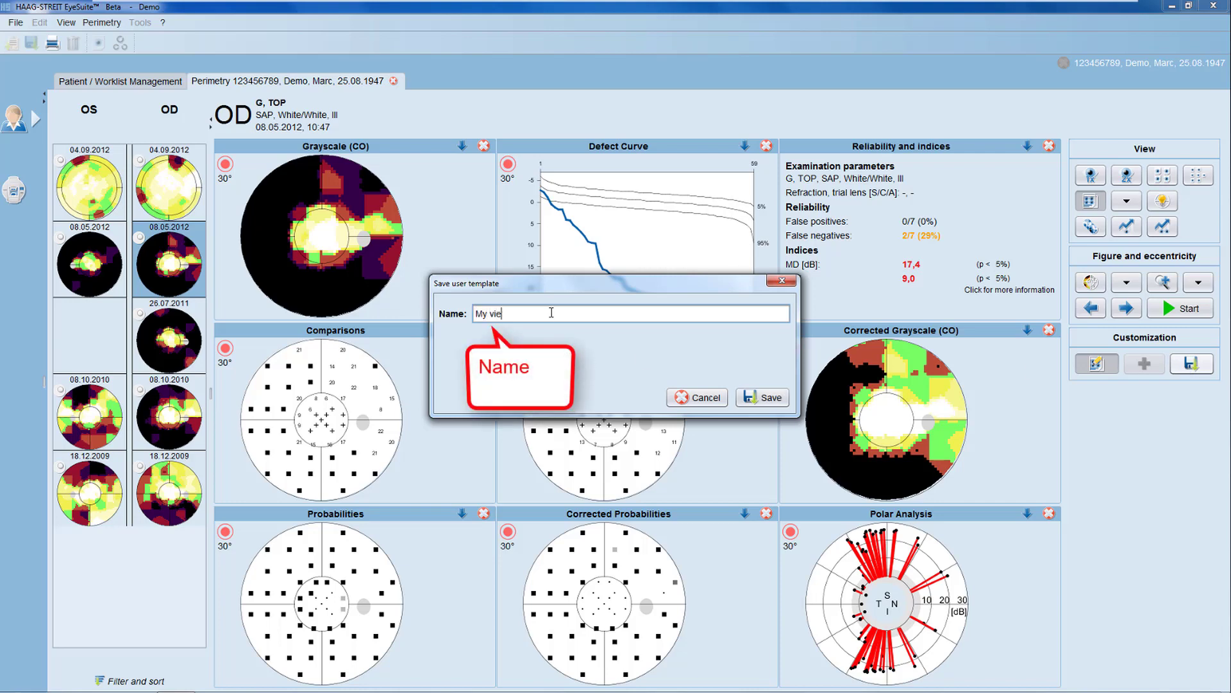
left_click(755, 401)
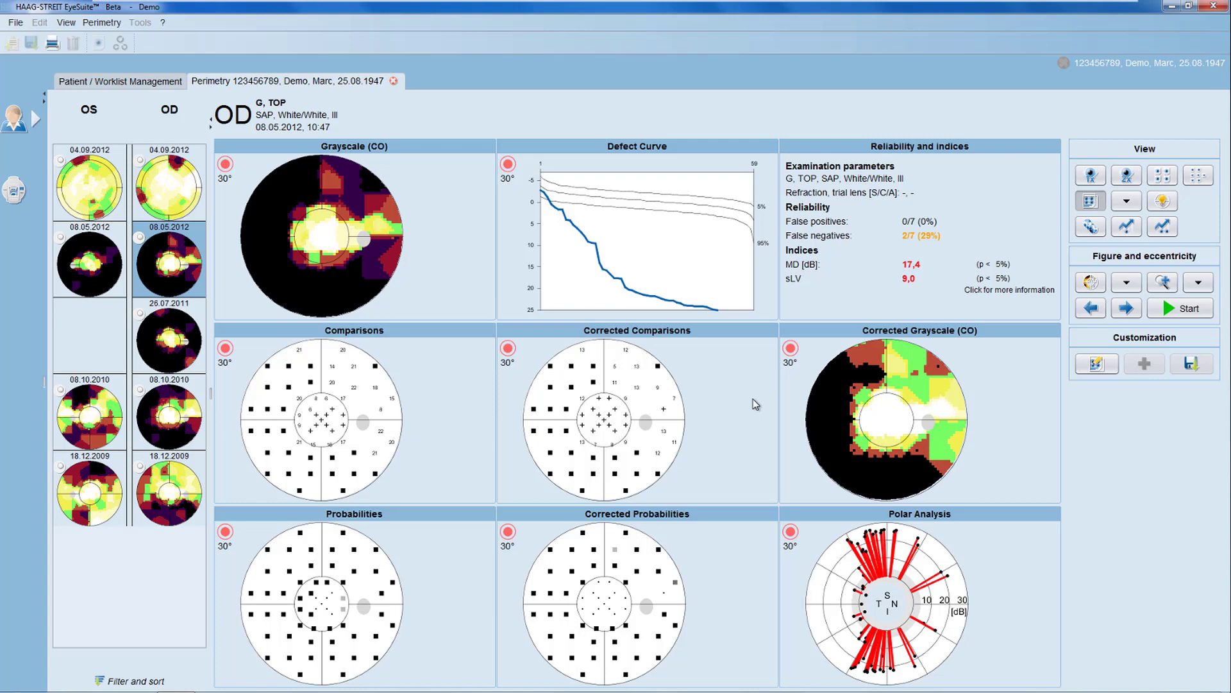
left_click(1127, 202)
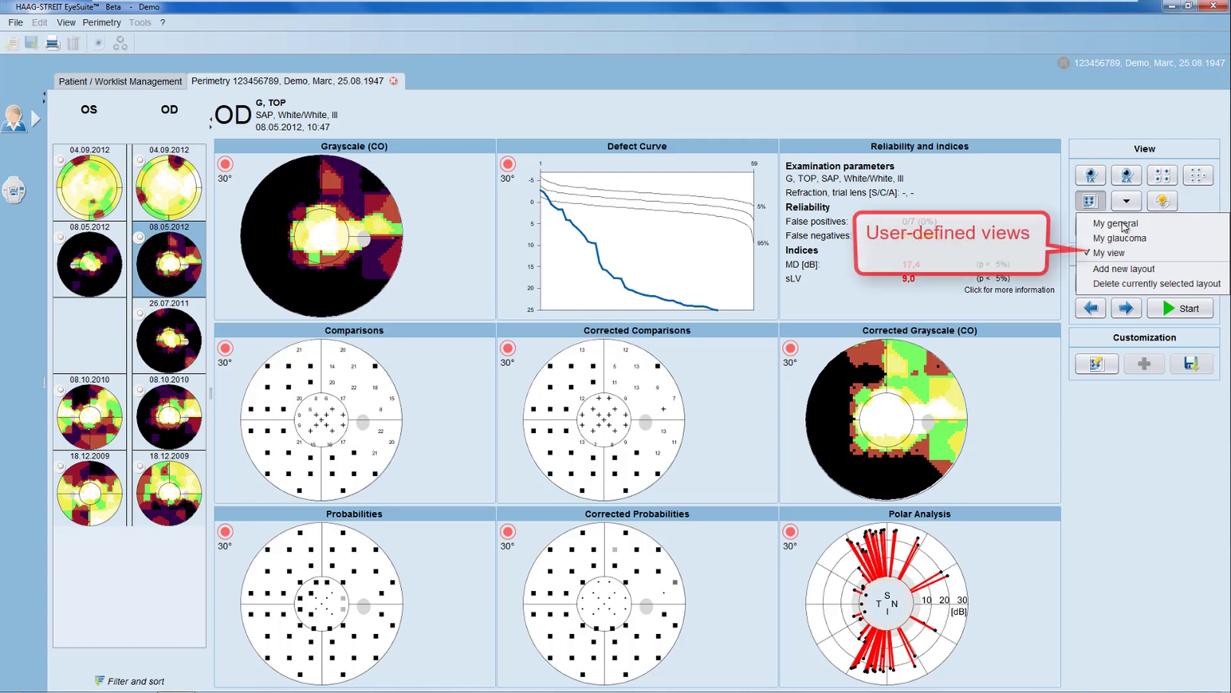